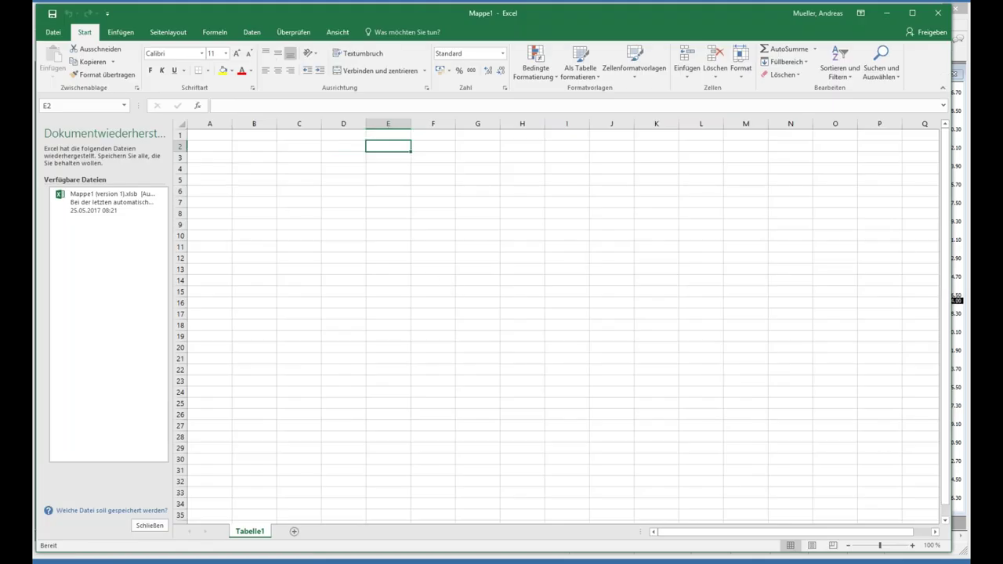
- Enter 1.000 in cell C7 and label it Monat in B7
click(307, 201)
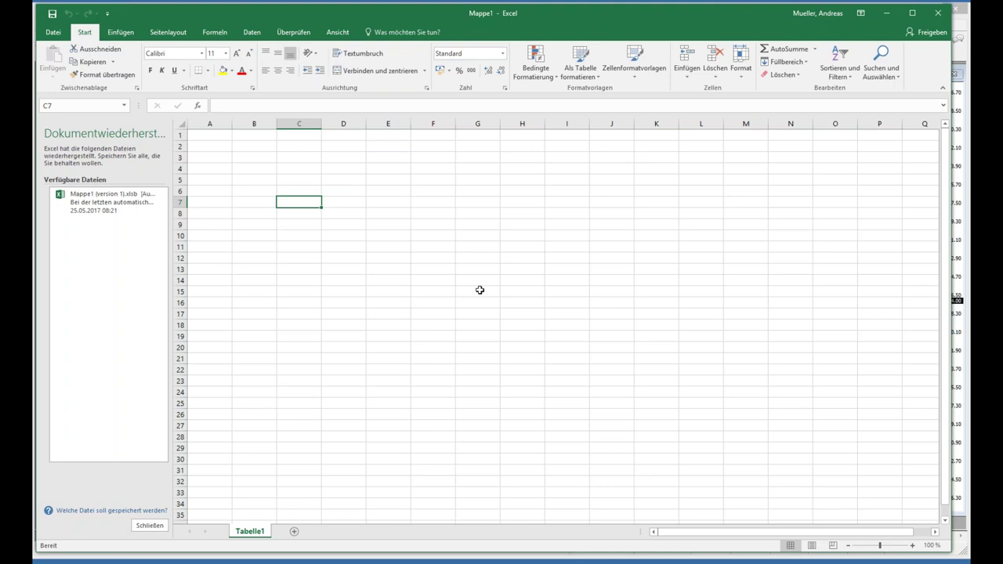
text(1.000)
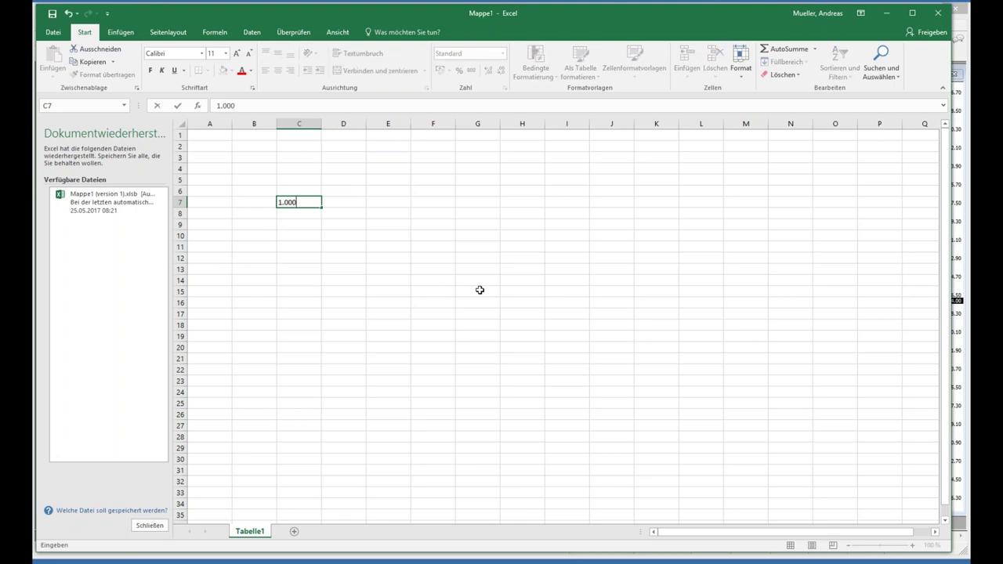
key(Return)
key(Up)
key(Left)
text(Monat)
key(Return)
- Label cell B9 Jahr and calculate the yearly amount in C9 with the formula =12*C7
key(Down)
text(Jahr)
key(Right)
text(=)
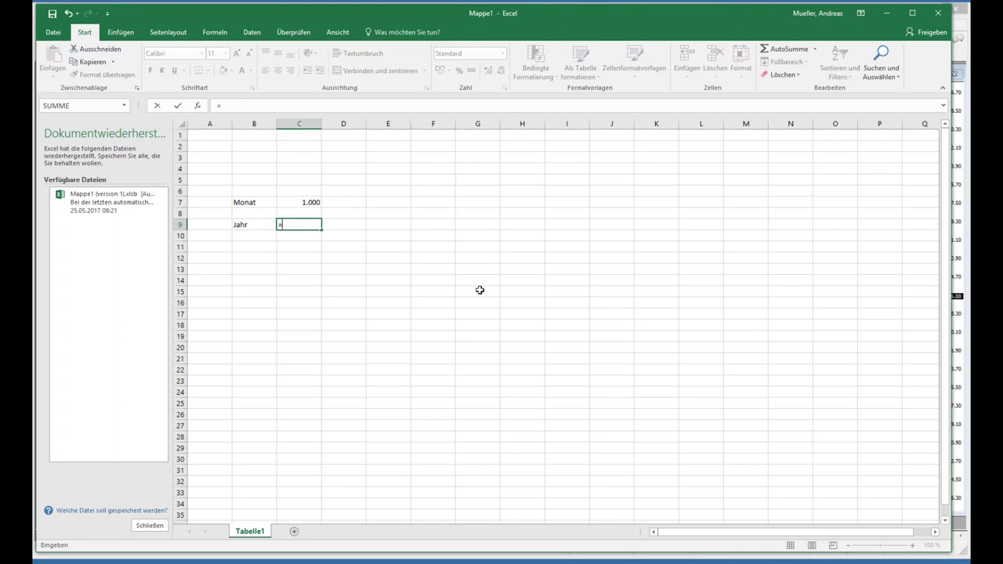
text(12*)
click(311, 203)
key(Return)
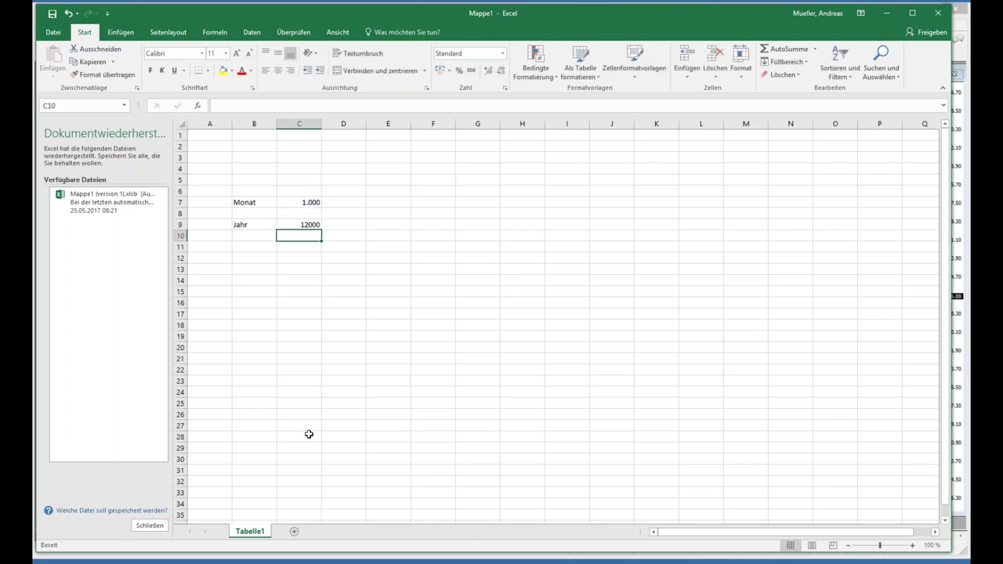
- Enter the label Tradingkonto in cell B12
key(Down)
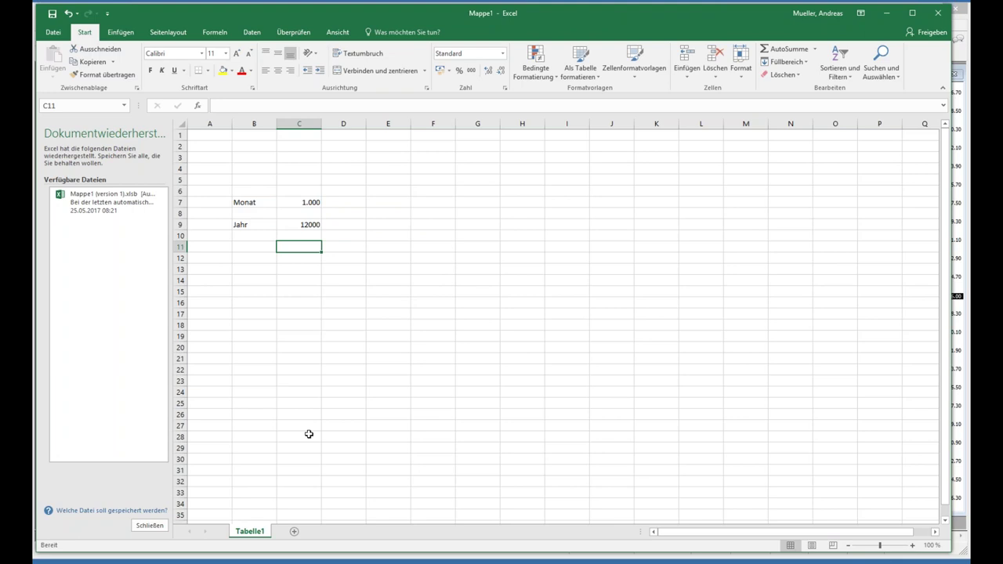
key(Up)
key(Up)
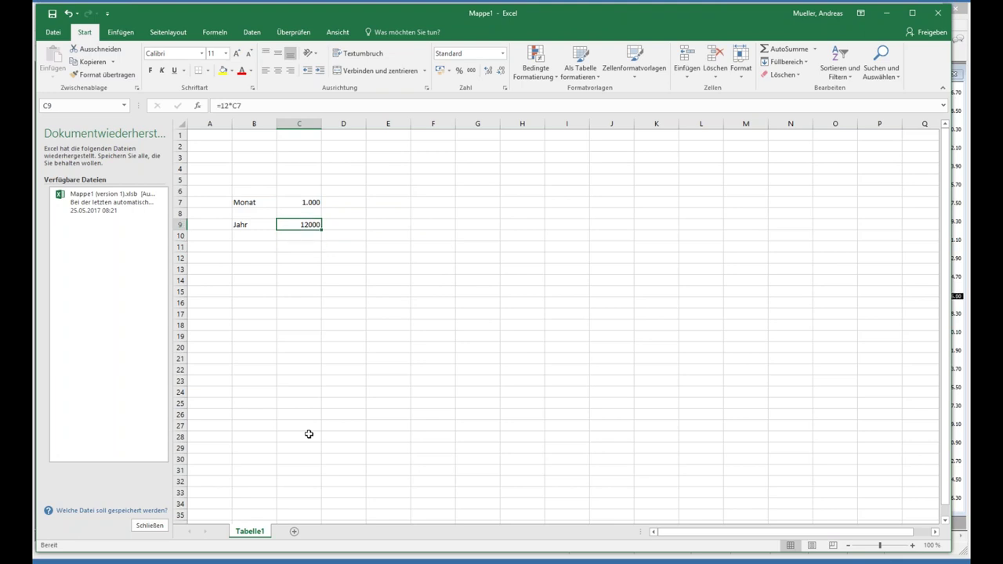
key(Down)
key(Down)
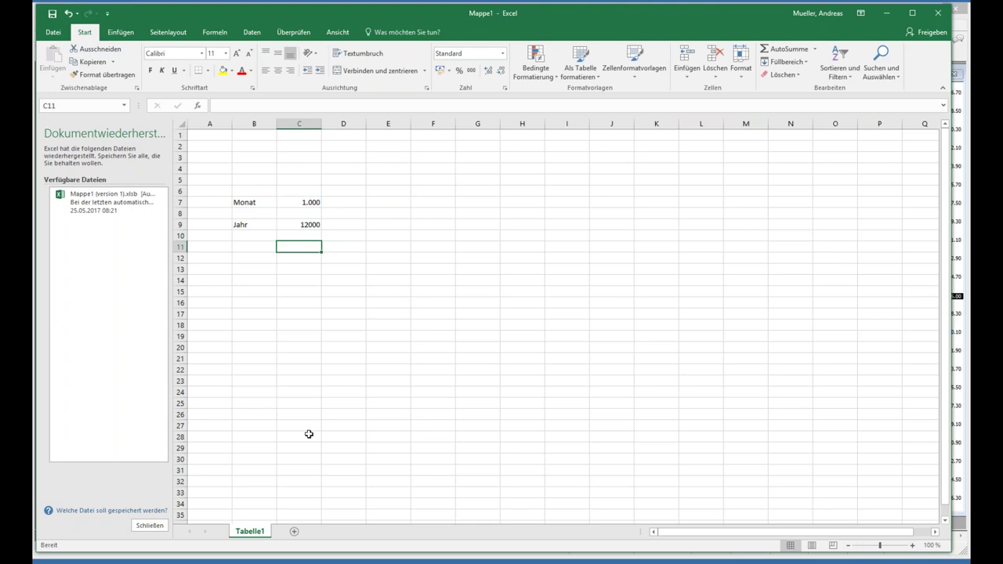
key(Down)
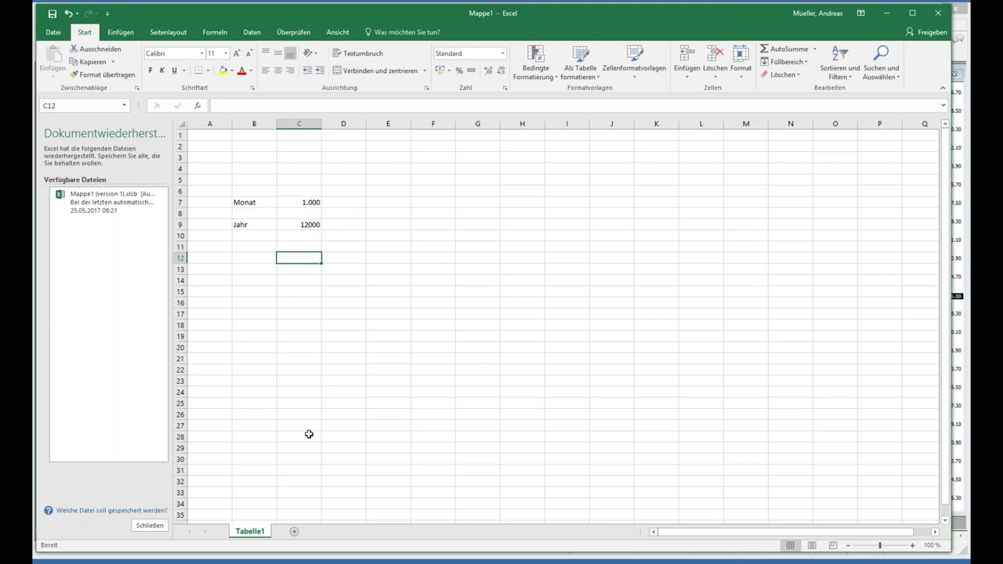
key(Left)
text(Tradingkonto)
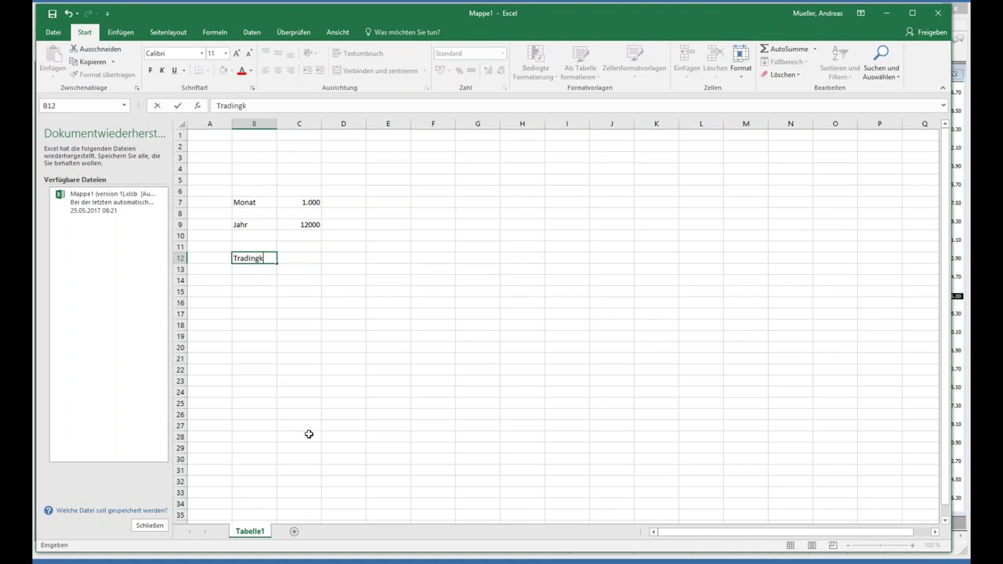
key(Tab)
- Copy the yearly formula from C9 into C12 beside the Tradingkonto label
key(Up)
key(Up)
key(Up)
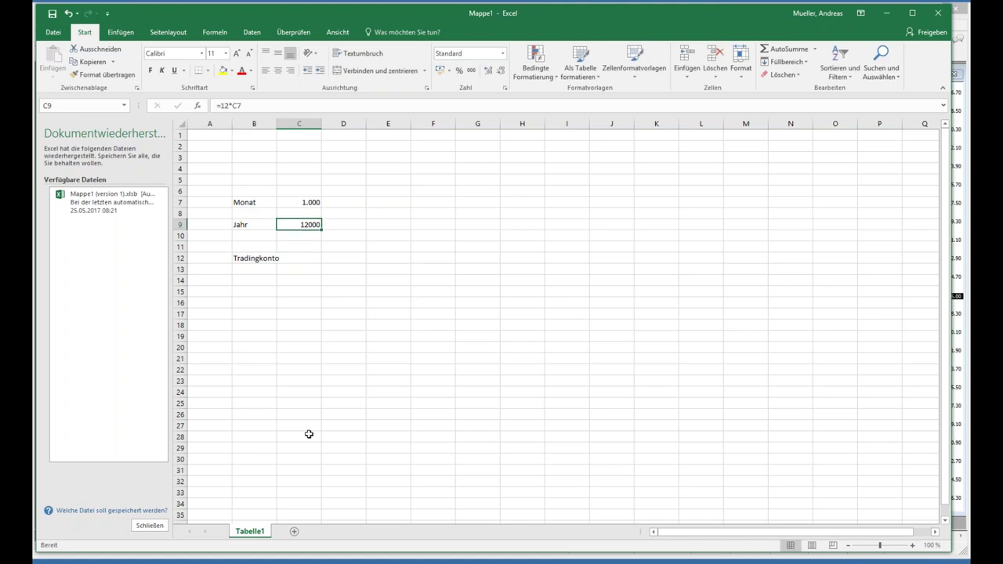
key(ctrl+c)
key(Down)
key(Down)
key(Down)
key(ctrl+v)
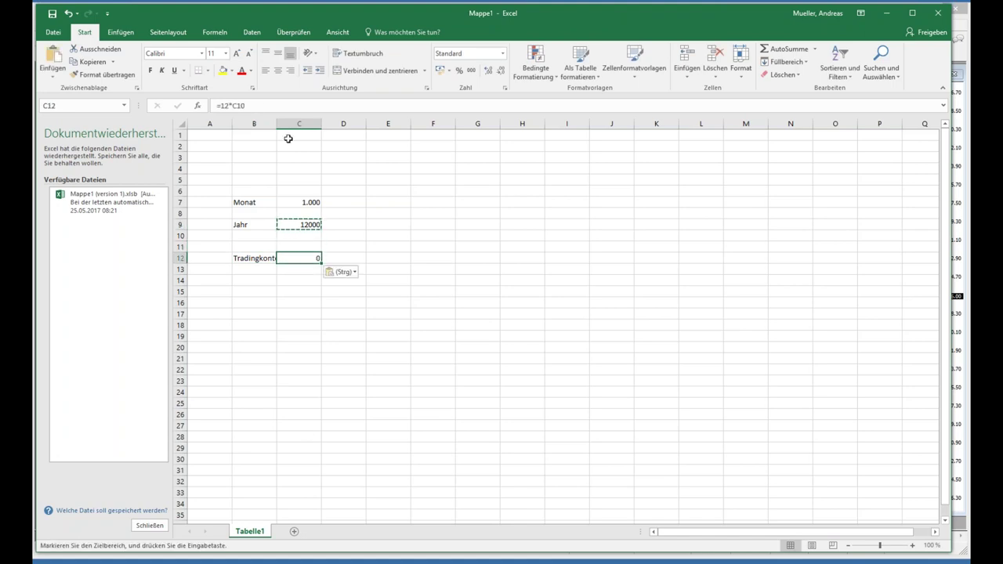
- Widen column B to fit the Tradingkonto label and enter 12.000 in C12
drag(276, 124, 298, 124)
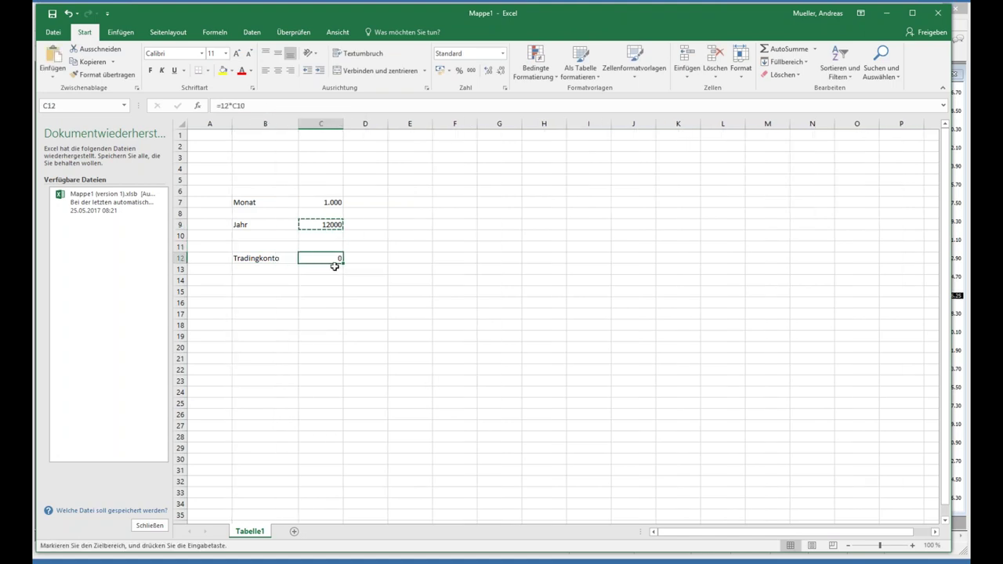
text(12.000)
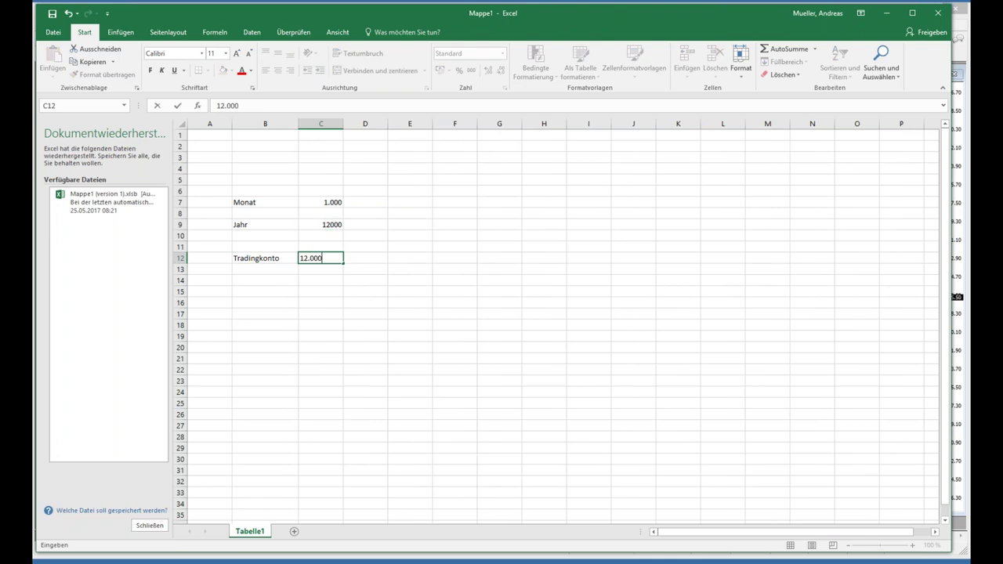
key(Return)
key(Up)
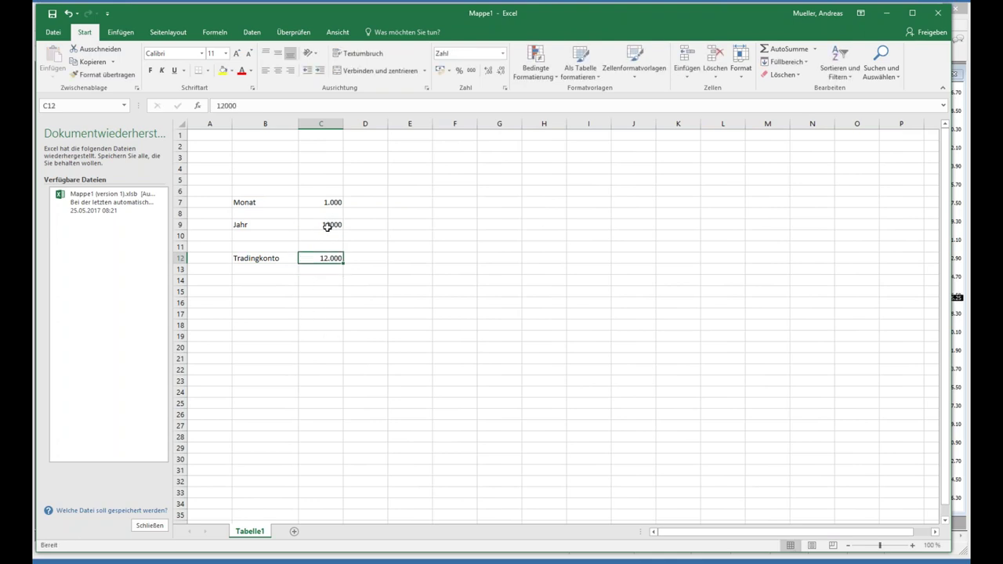
key(Down)
key(Up)
- Start a cost list in row 7 with Kosten in E7, Januar in F7 and 1000 in G7
click(415, 203)
text(Kosten)
key(Left)
key(Left)
key(Right)
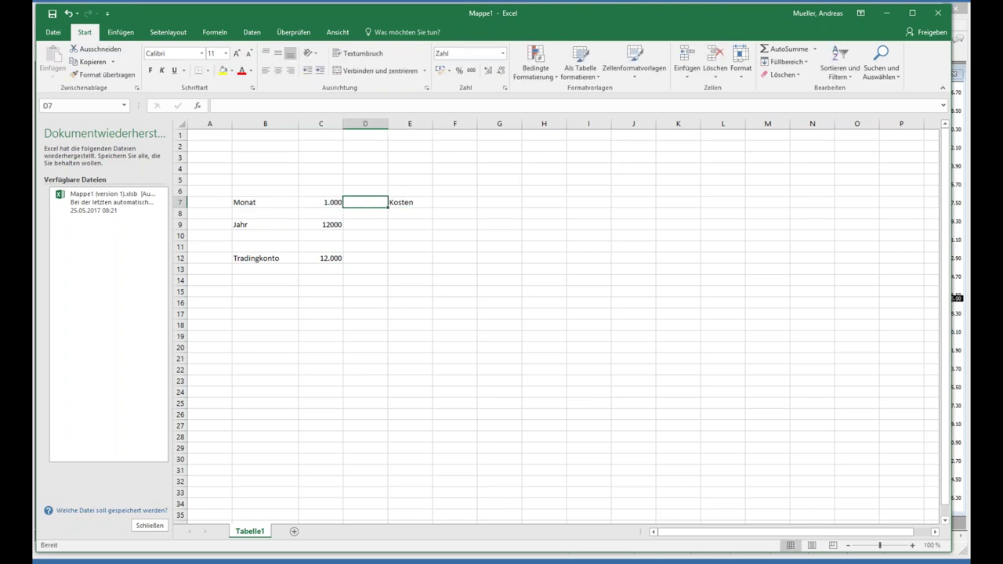
key(Right)
key(Right)
text(Januar)
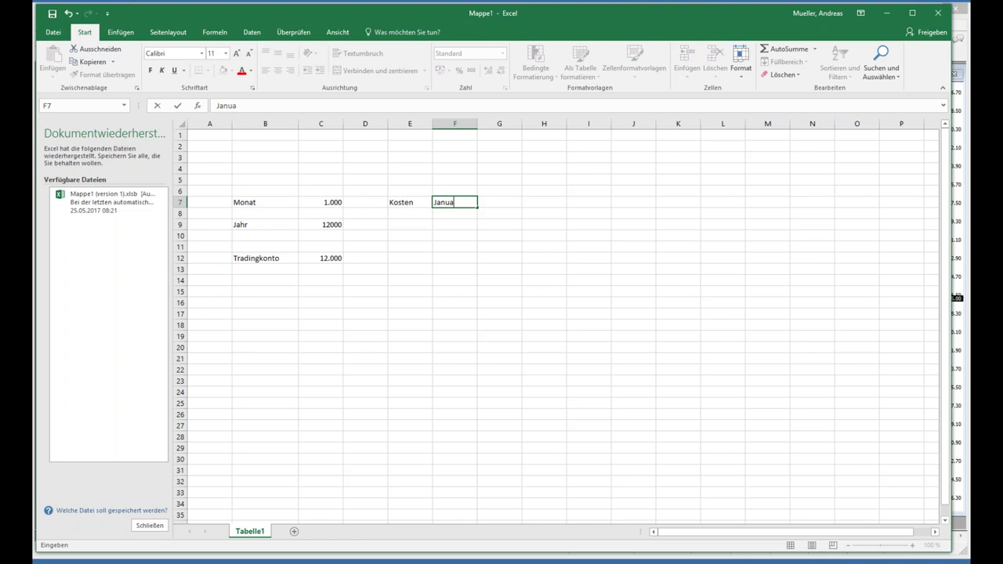
key(Right)
text(1000)
- Add Februar with 1000 in row 8 and fill the months and amounts down to Dezember in row 18
click(455, 213)
text(Februar)
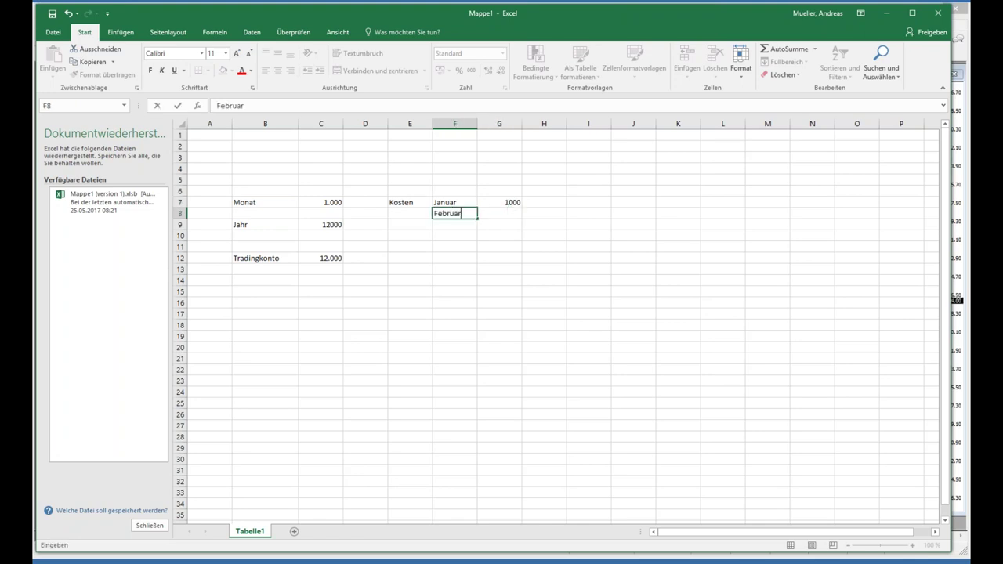
key(Right)
text(1000)
drag(442, 202, 514, 316)
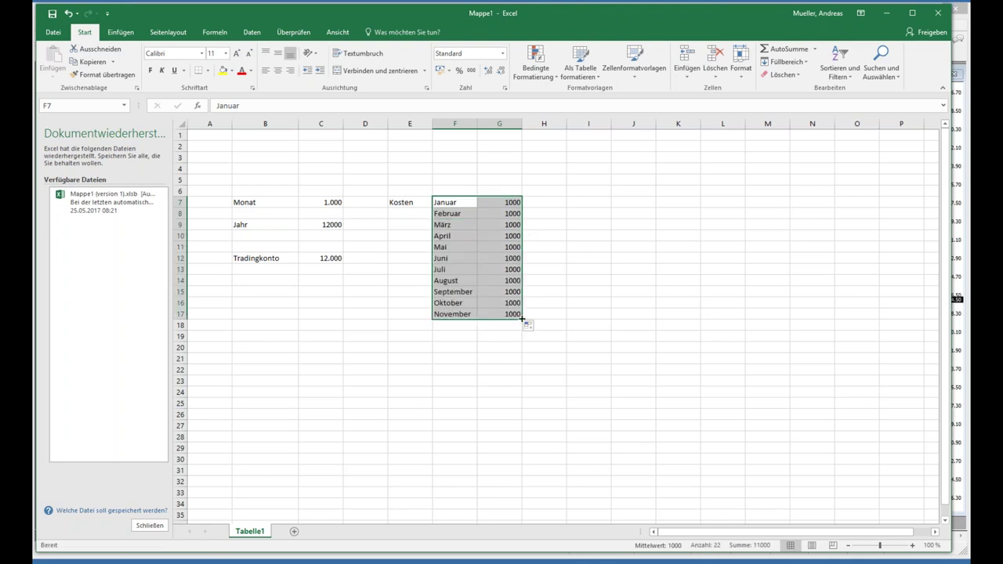
drag(522, 319, 522, 330)
- Total the monthly costs in G20 with AutoSum and label the total AUSGABEN in F20
click(505, 350)
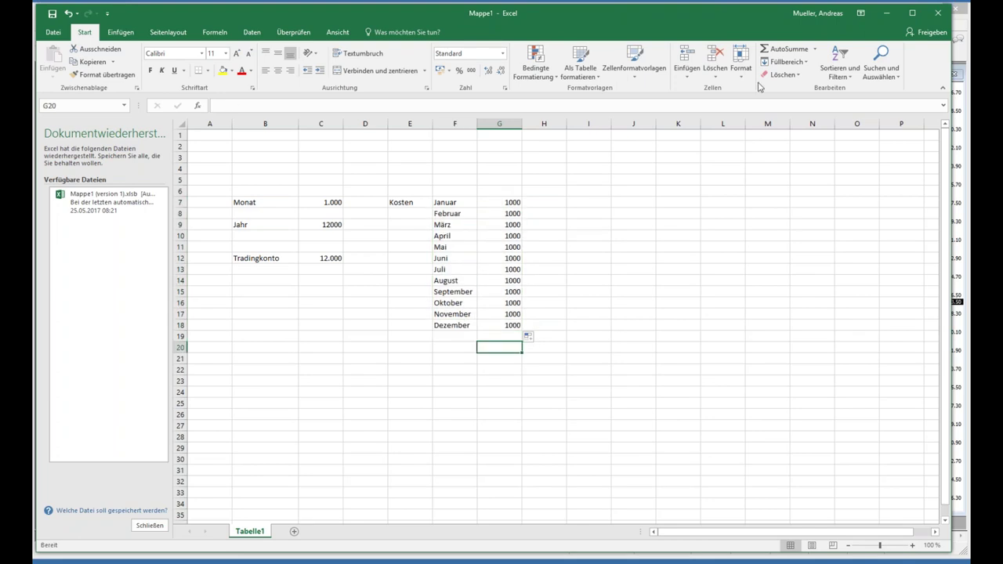
click(780, 49)
key(Return)
key(Up)
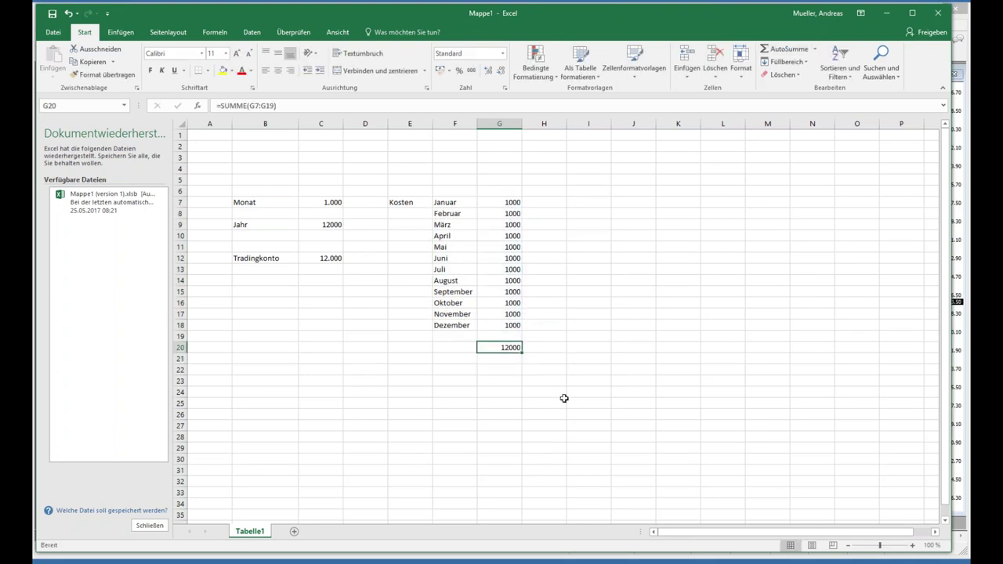
key(Left)
text(AUSGABEN)
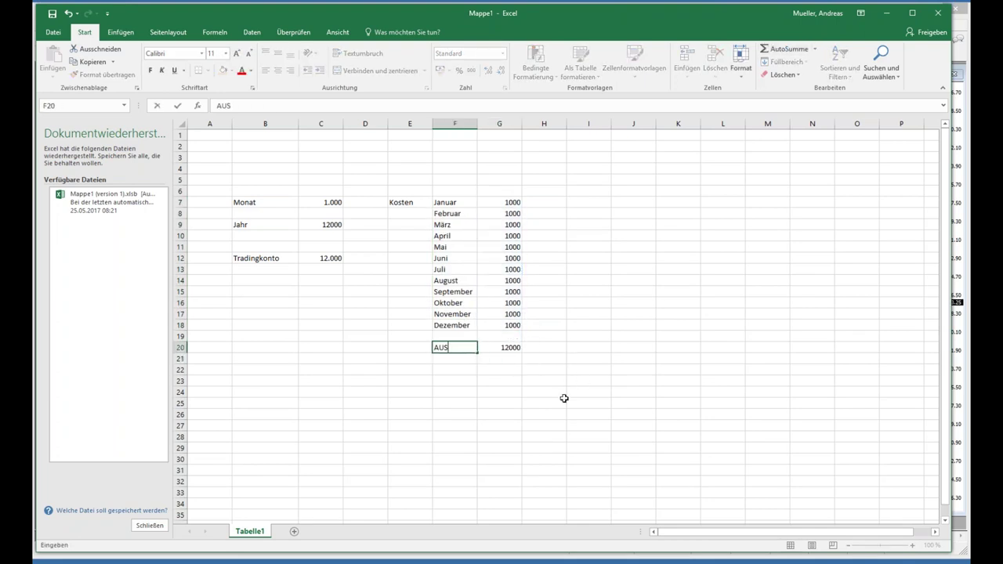
key(Return)
- Fill the Tradingkonto cells B12:C12 with yellow
key(Up)
key(Left)
key(Left)
key(Left)
key(Left)
key(Left)
key(Up)
key(Up)
key(Up)
key(Up)
key(Up)
key(Up)
key(Right)
key(Up)
key(Up)
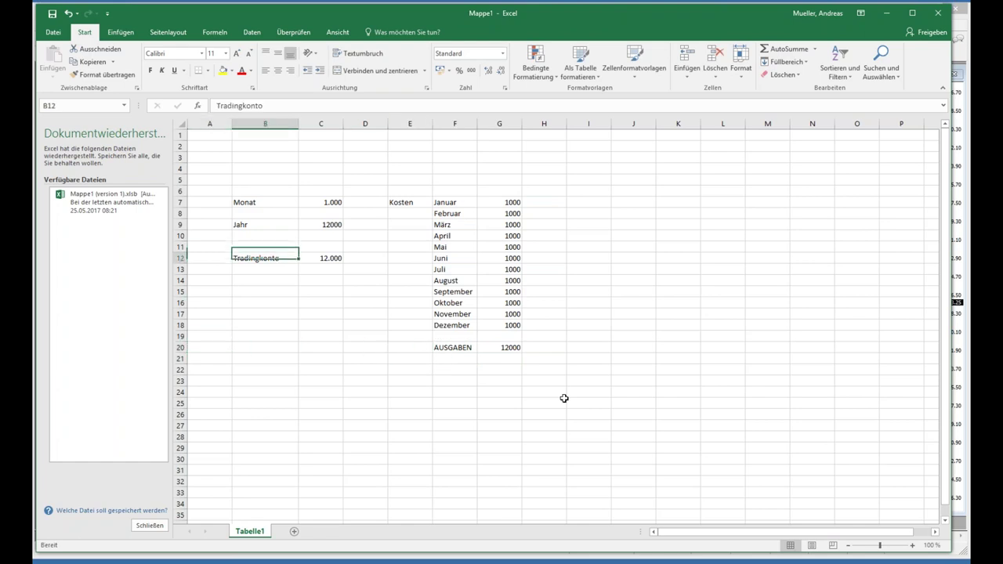
key(shift+Right)
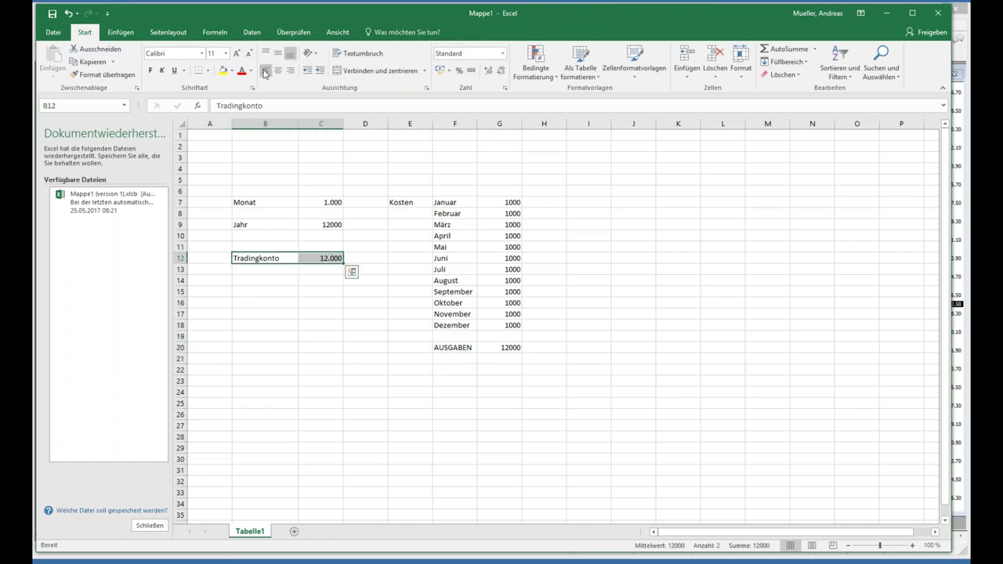
click(222, 71)
- Fill the AUSGABEN cells F20:G20 with red
drag(453, 347, 511, 348)
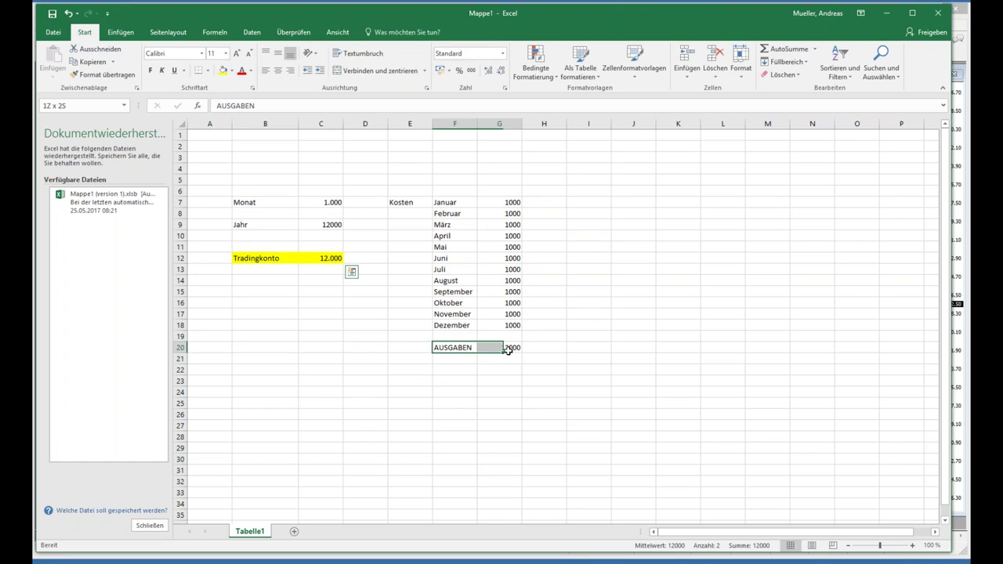
click(231, 71)
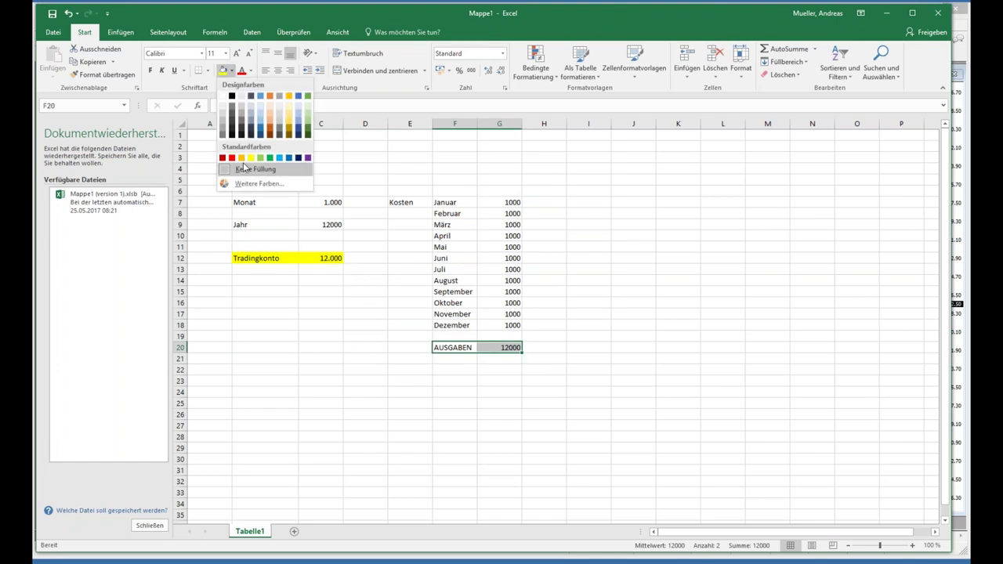
click(232, 156)
click(454, 403)
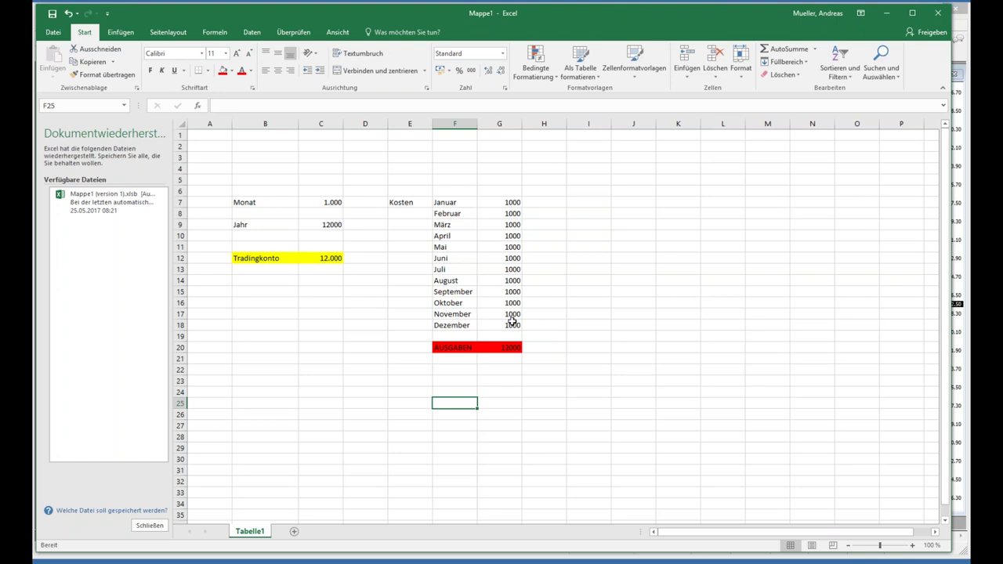
- Enter the label "im Jahr entspricht" in B14 and 100% in C14
click(265, 280)
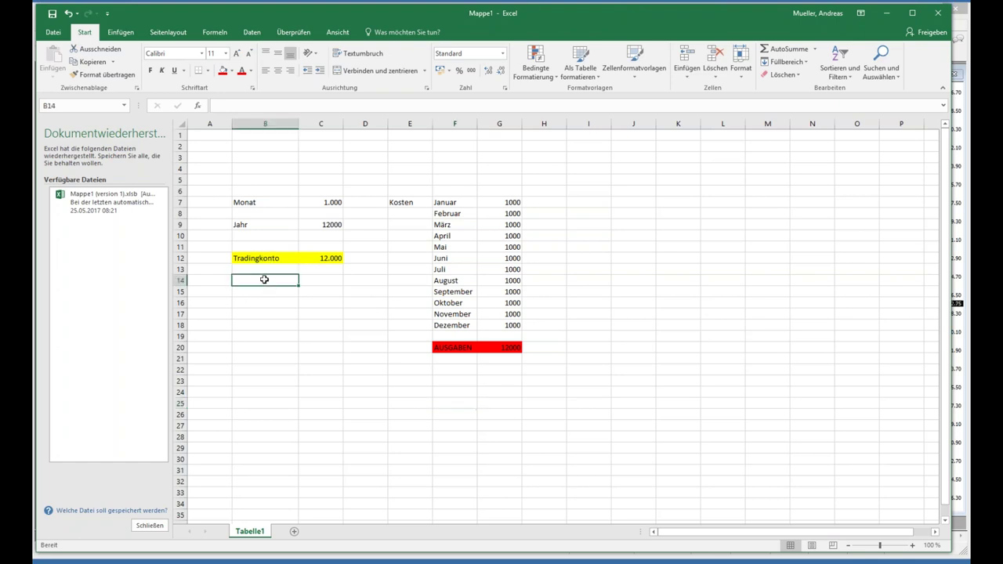
text(im Jahr)
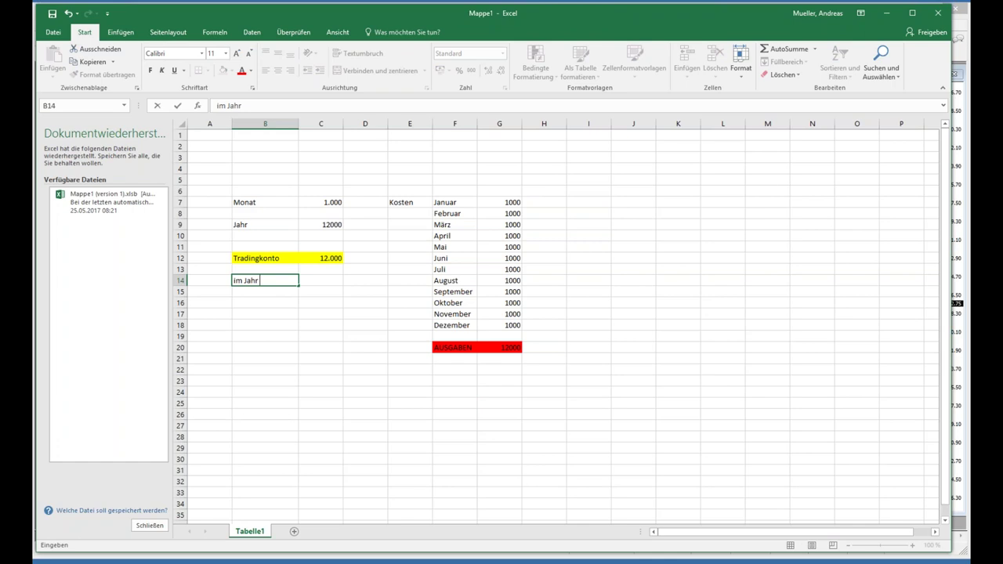
text( entspricht)
key(Tab)
text(100%)
key(Return)
key(Return)
key(Up)
key(Up)
key(Up)
key(Up)
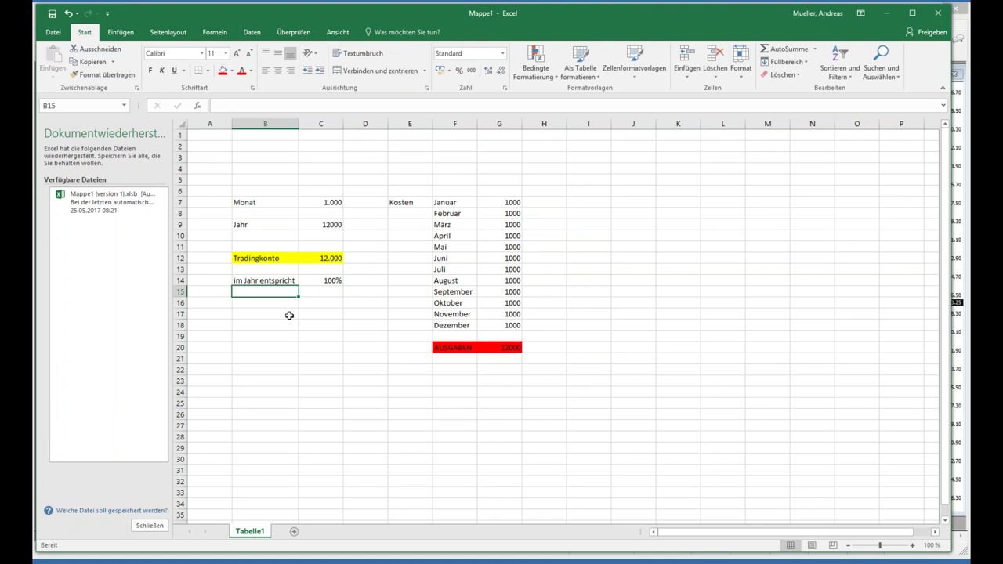
key(Right)
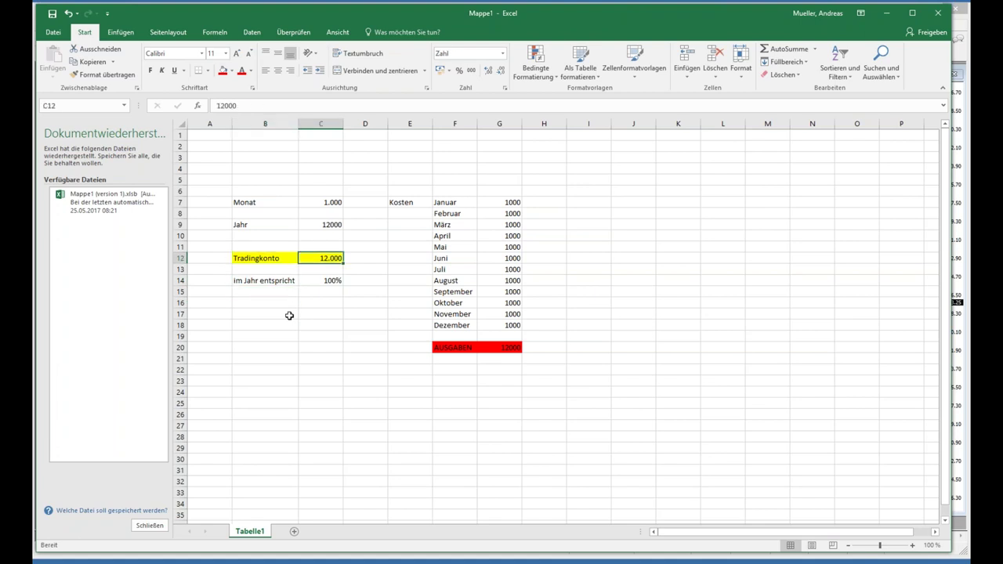
key(Left)
key(Down)
key(Down)
key(Down)
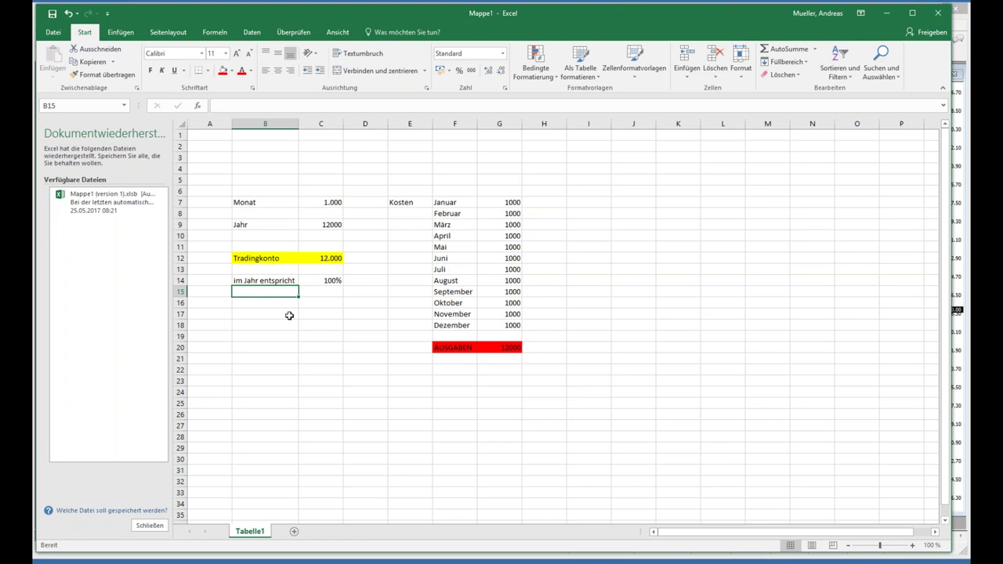
key(Down)
key(Down)
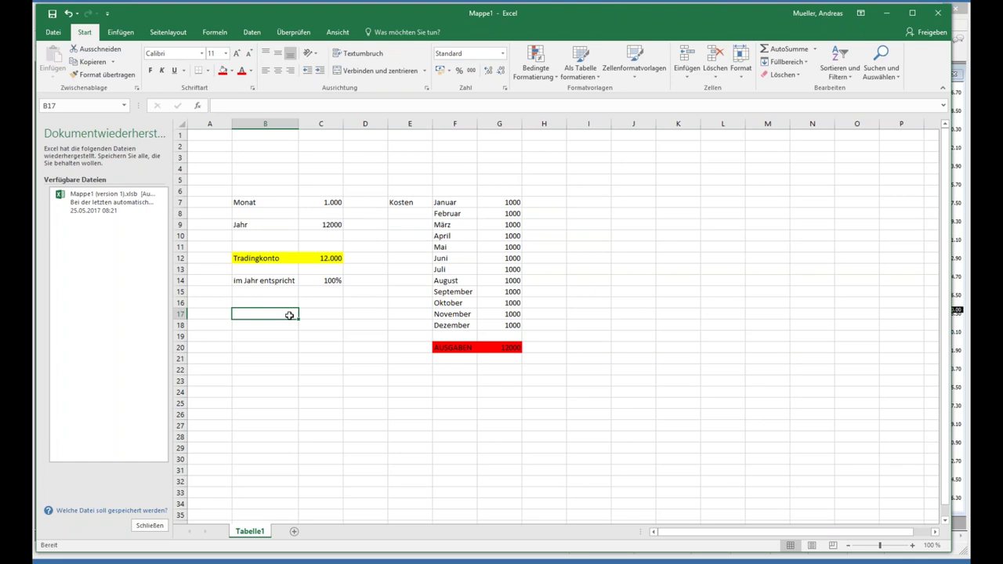
click(317, 256)
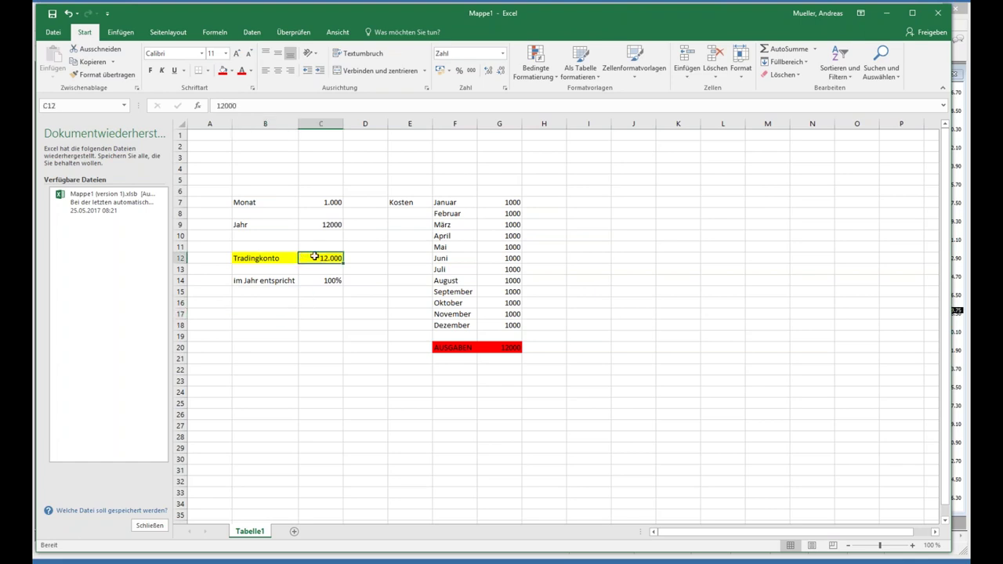
click(558, 200)
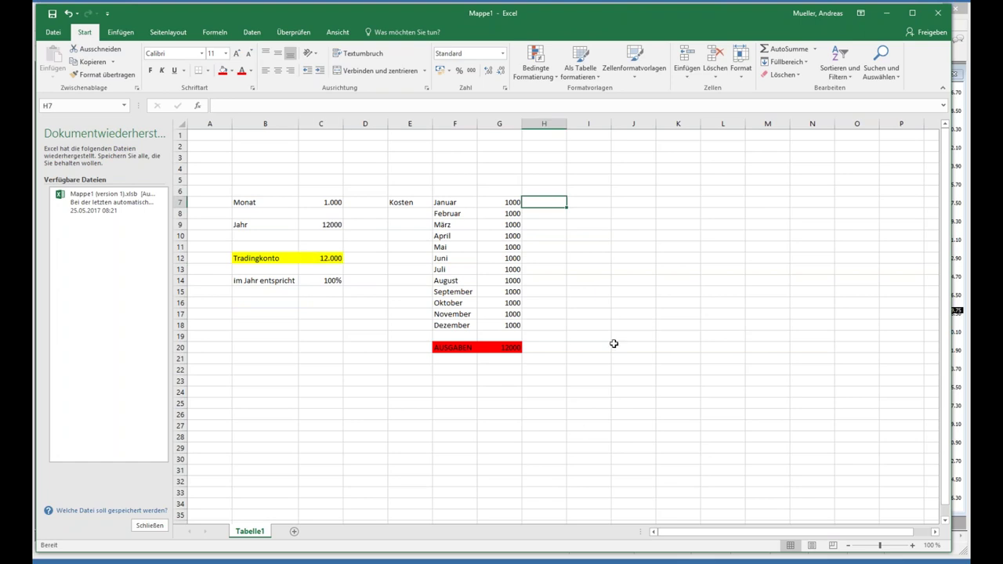
click(551, 347)
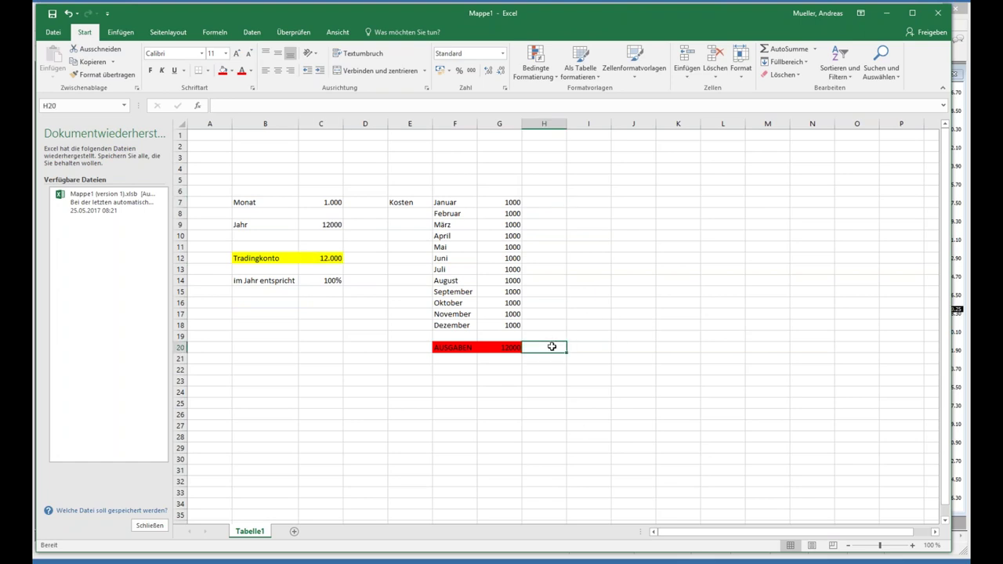
- Enter 3600 in H20 and calculate its monthly share in H18 with the formula =H20/12
text(3600)
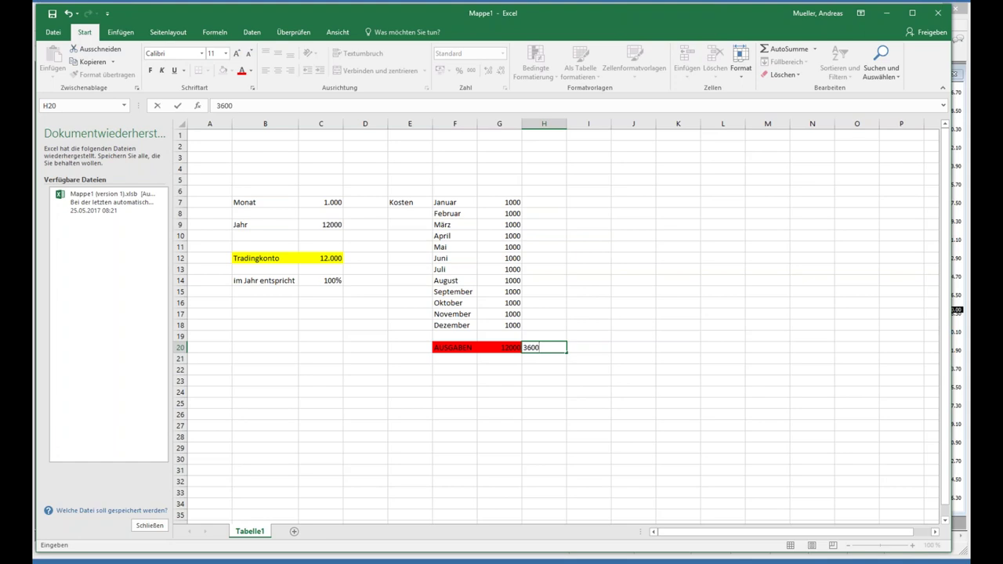
key(shift+Return)
click(544, 324)
text(=)
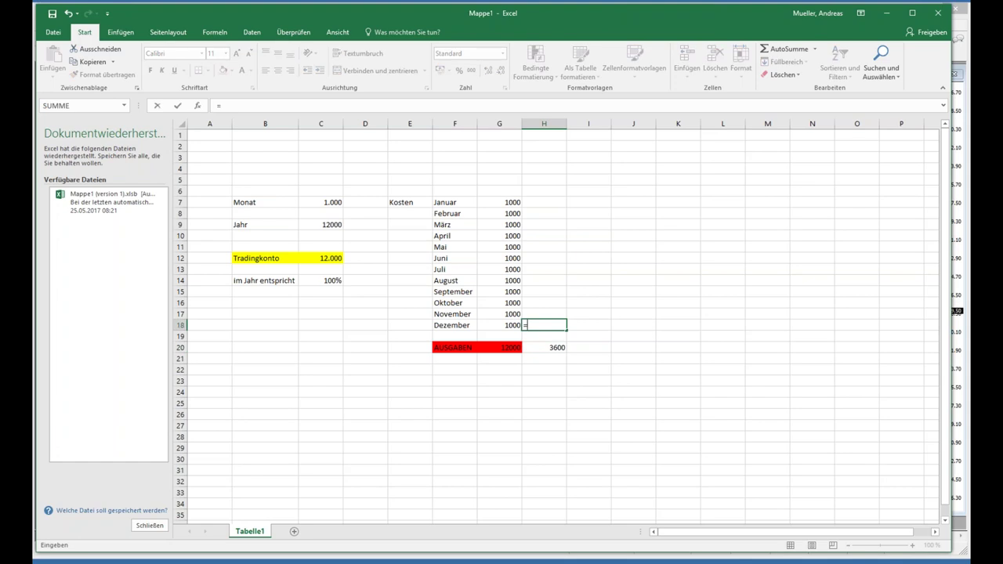
click(551, 347)
text(/12)
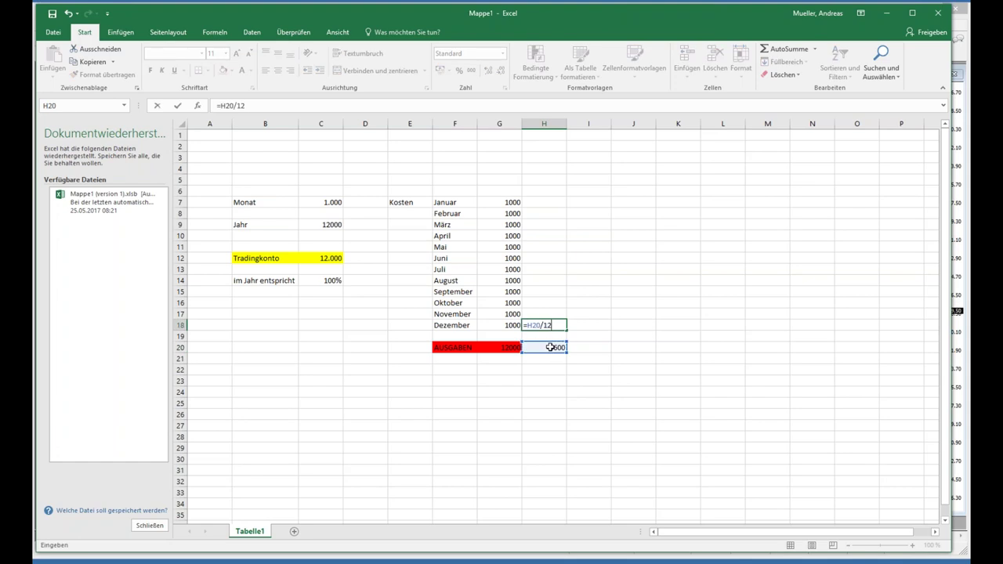
key(Return)
key(Up)
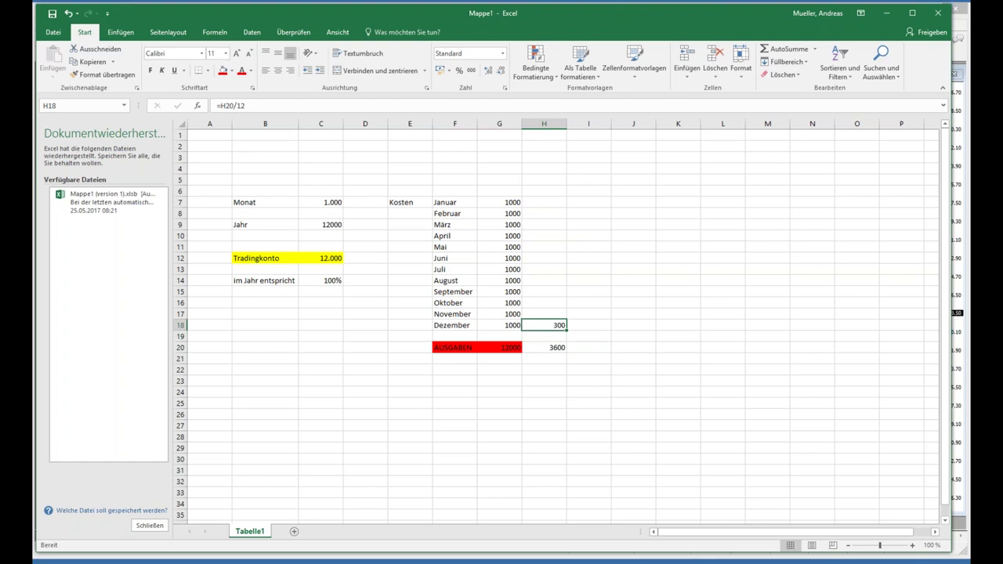
- Copy the monthly amount in H18 and paste it as values into H7:H17 for Januar to November
key(ctrl+c)
drag(553, 313, 546, 201)
right_click(546, 202)
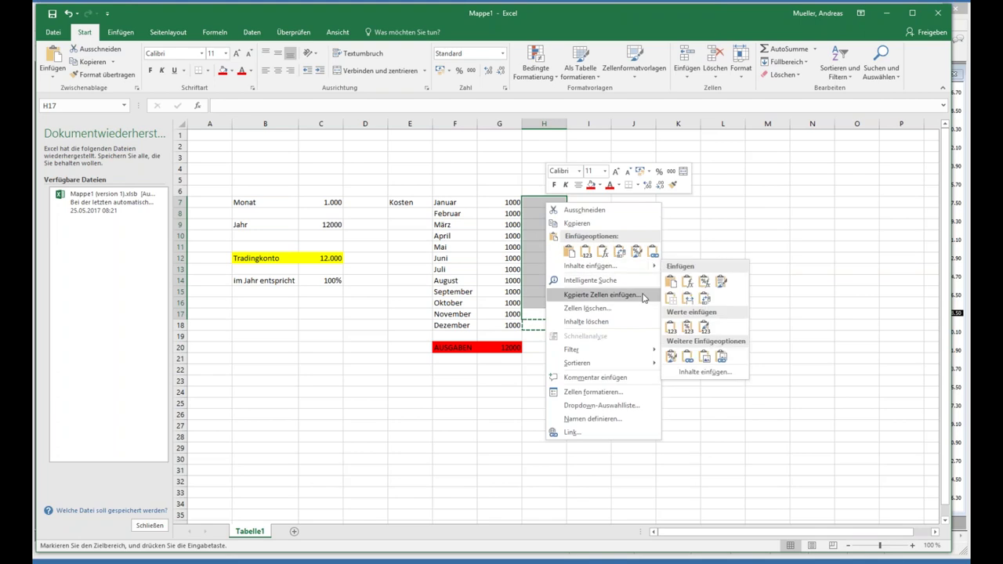
click(653, 251)
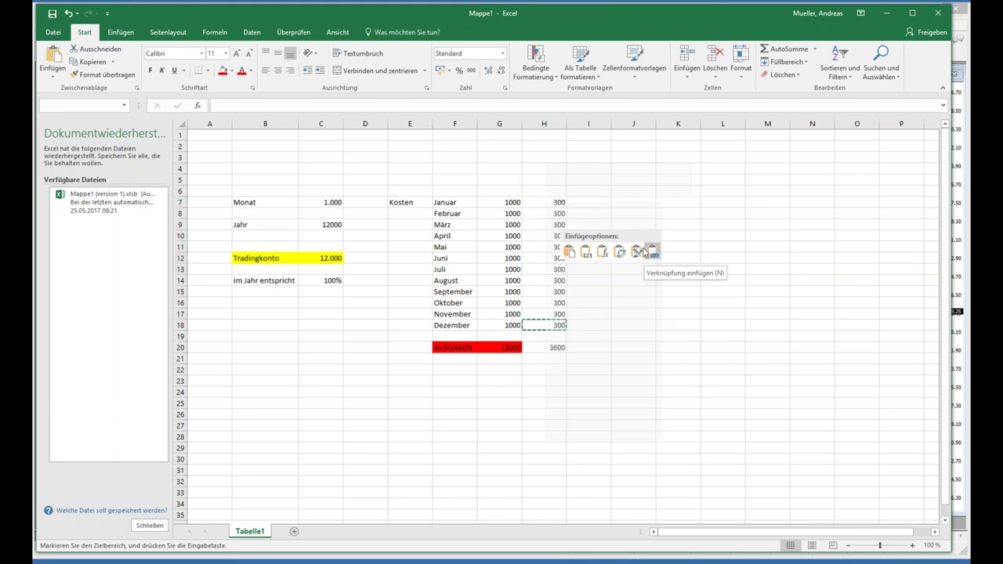
click(586, 253)
click(546, 413)
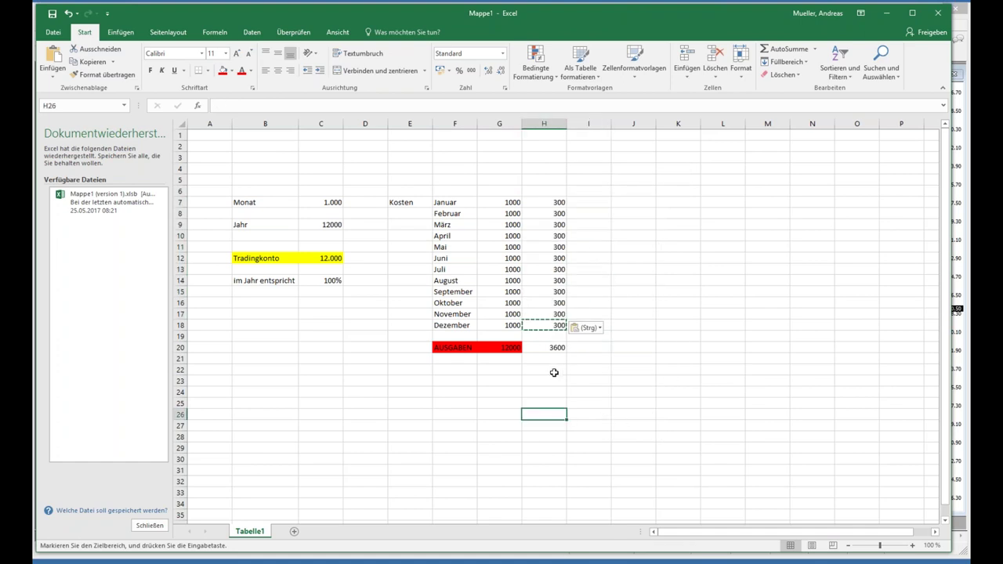
- Label the two cost columns "bei 100%" in G22 and "bei 30%" in H22
click(500, 369)
text(bei 100%)
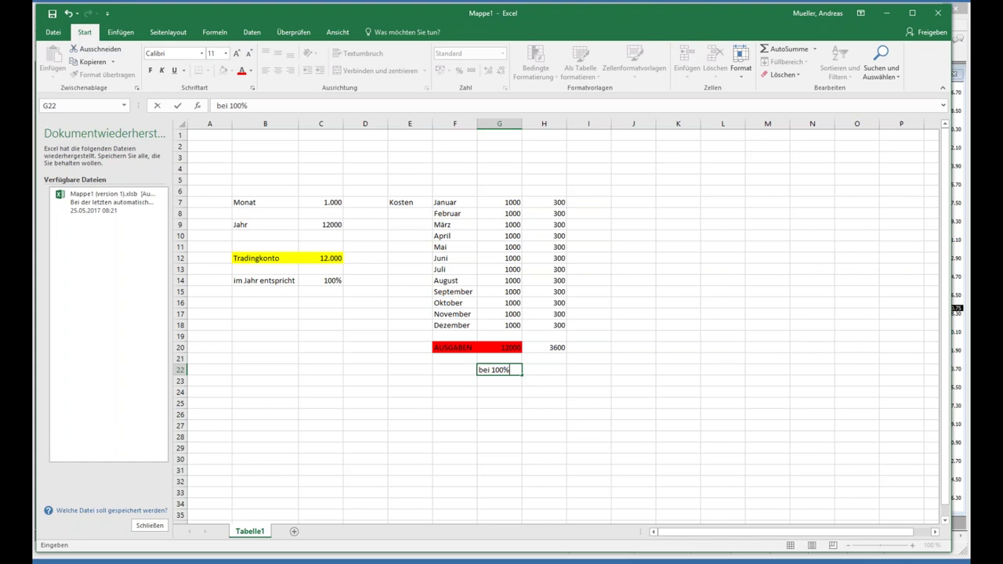
key(Tab)
text(be)
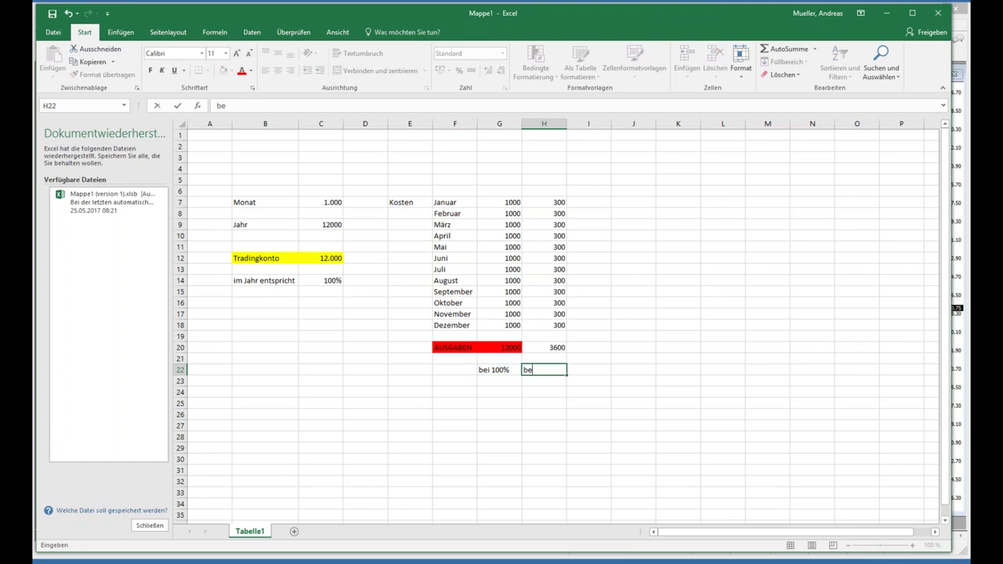
text(i 30%)
key(Return)
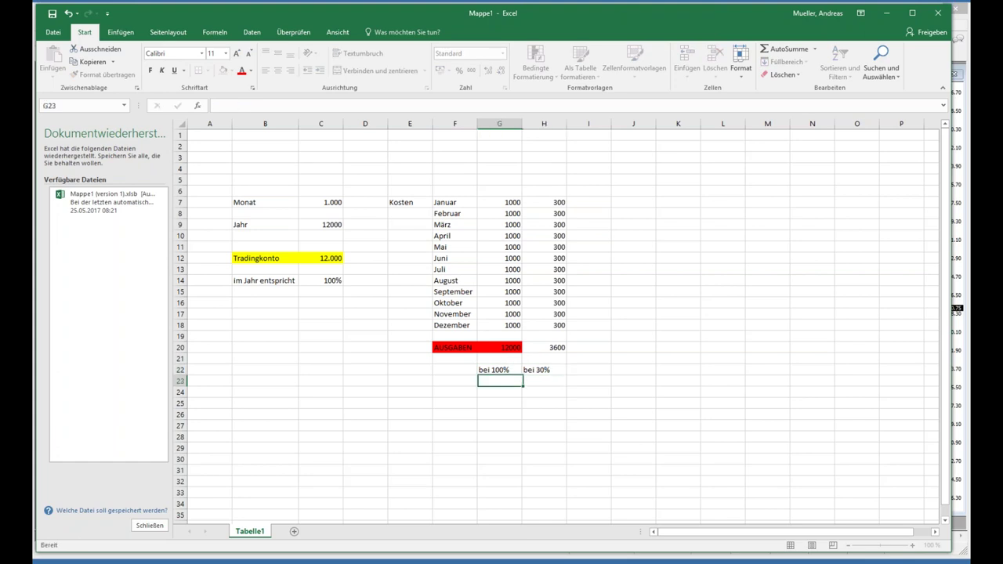
click(410, 369)
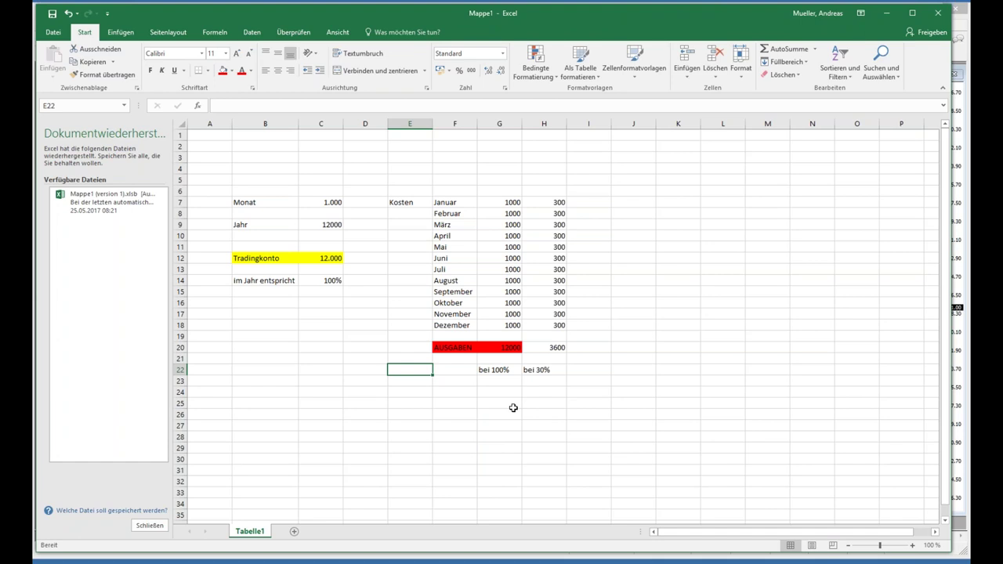
- Change the label in B7 to "Ausgaben pro Monat" and the label in B9 to "Jahresausgaben"
click(243, 202)
click(217, 105)
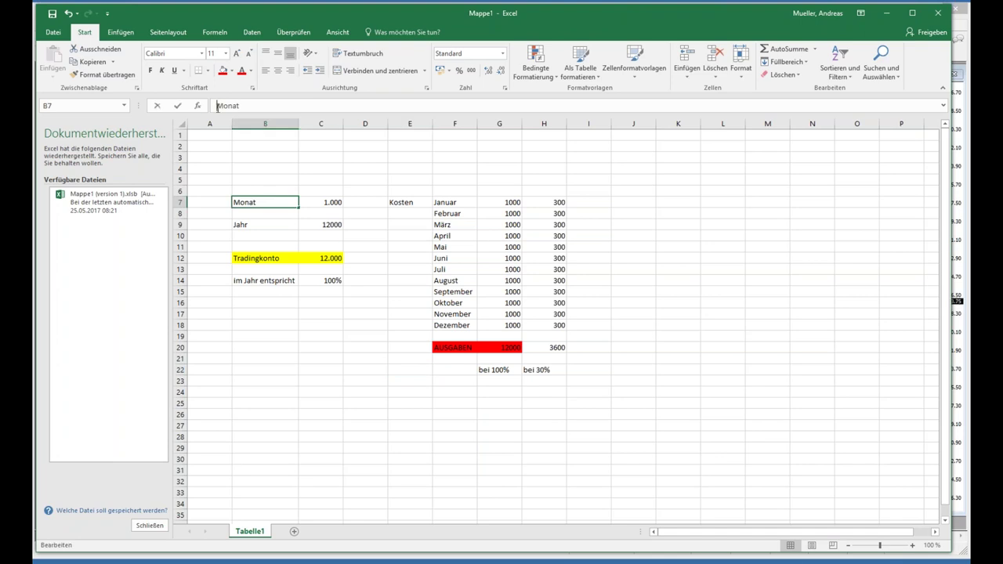
text(Ausgaben pro)
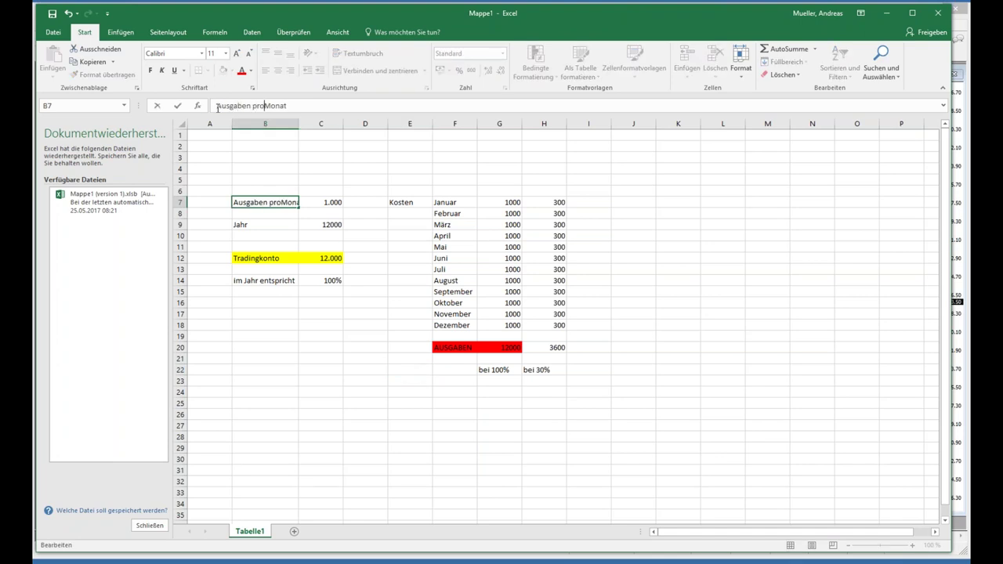
key(Return)
key(Return)
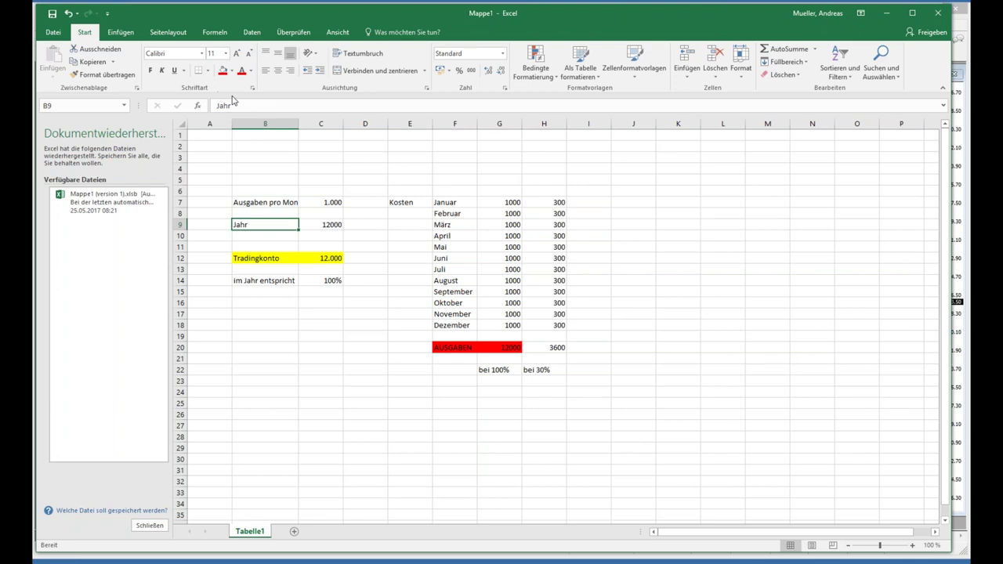
click(239, 105)
text(esausgaben)
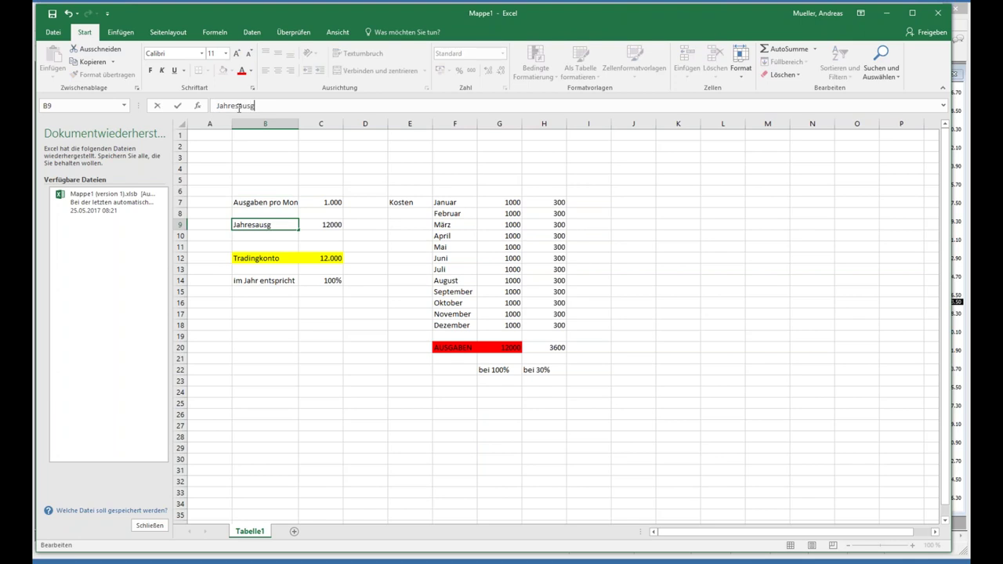
key(Return)
- Color the text of the Kosten label in E7 red
key(Right)
key(Right)
key(Right)
key(Right)
key(Up)
key(Up)
key(Up)
key(Left)
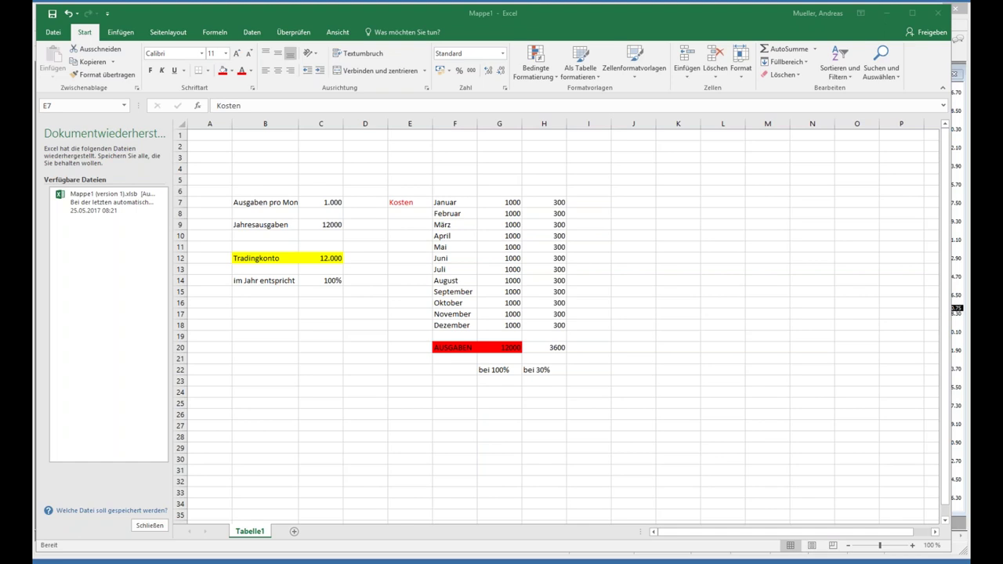
- Close the document recovery pane and choose to remove the recovered files
click(165, 533)
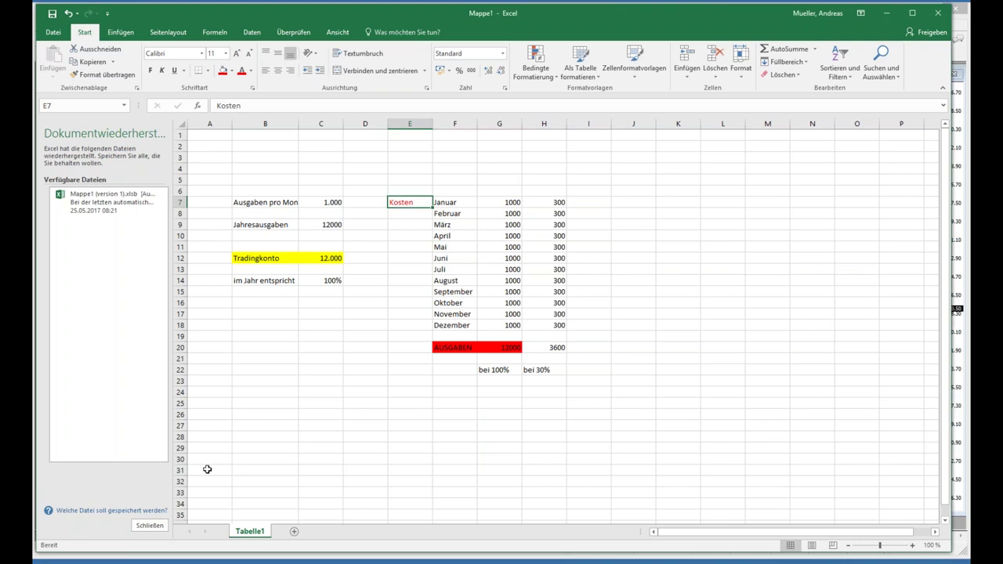
click(148, 525)
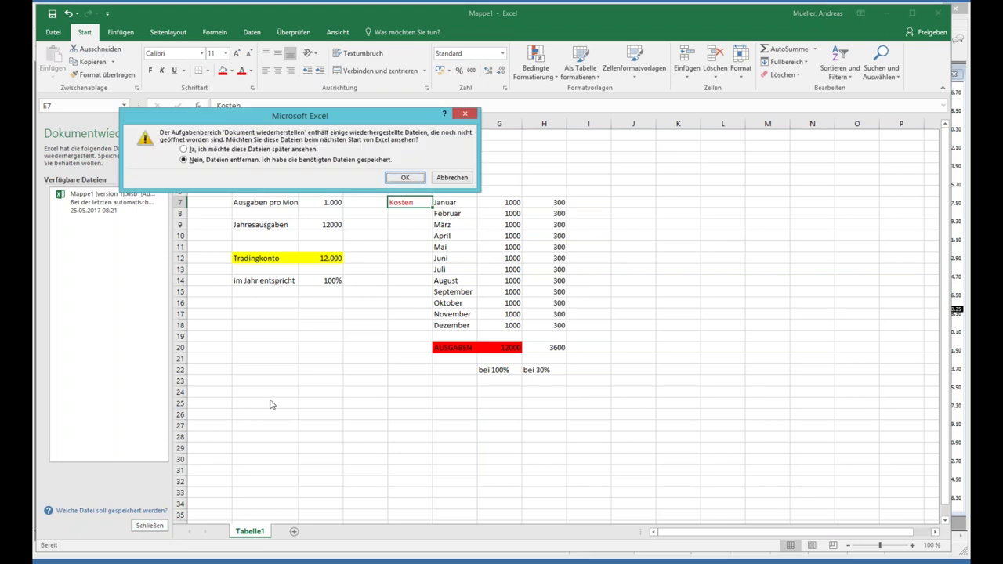
click(406, 179)
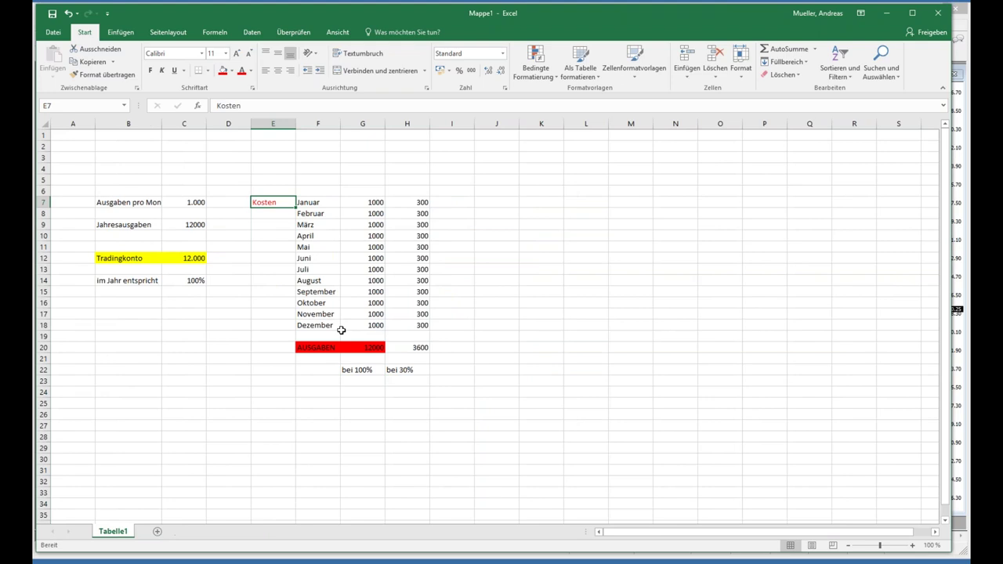
- Narrow the Excel window to about half the screen and widen column B to fit the full "Ausgaben pro Monat" label
drag(950, 232, 518, 240)
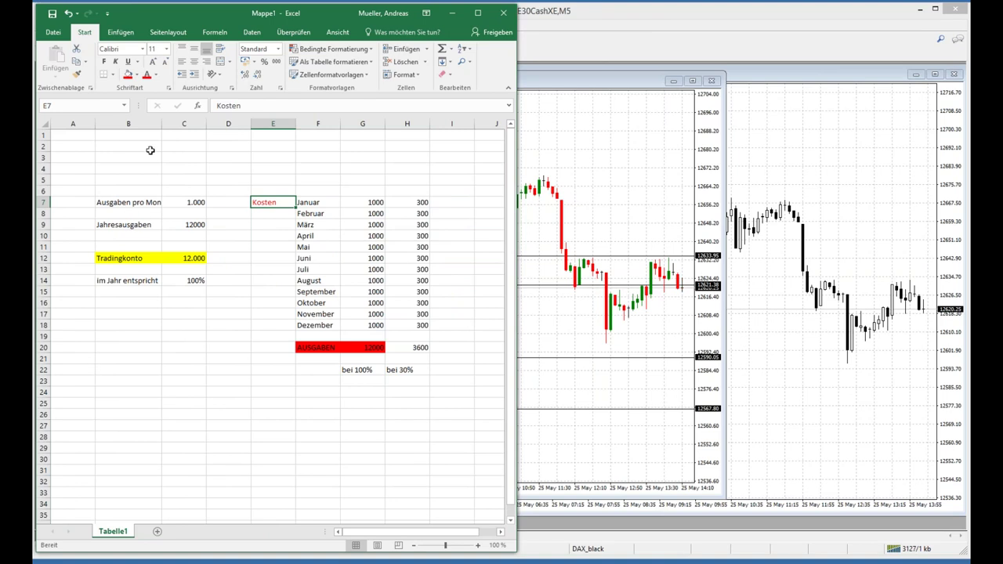
drag(162, 125, 174, 126)
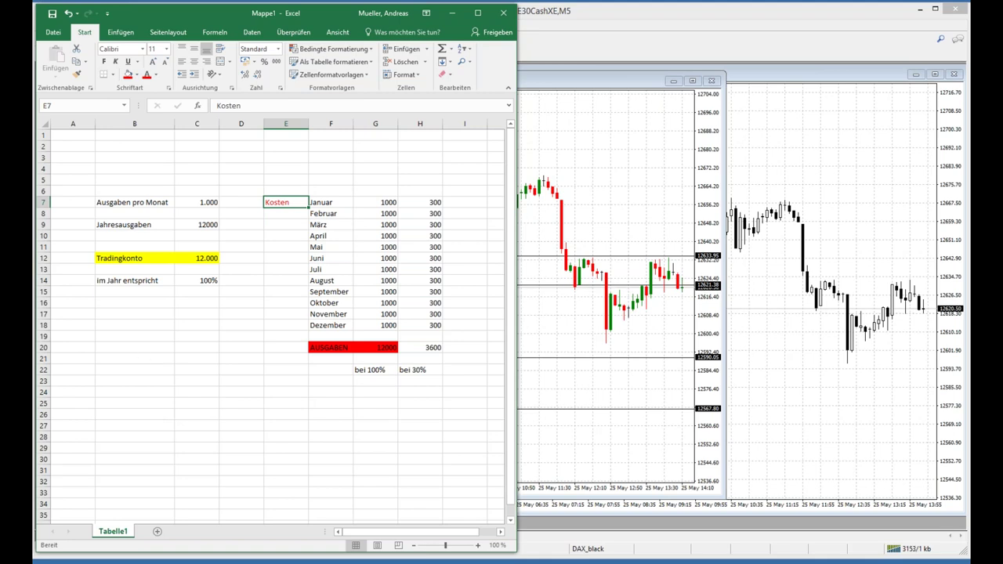
- Switch to the browser showing the trading-treff.de article "CFD besser als KO-Zertifikate?" and place its window over the sheet
key(alt+Tab)
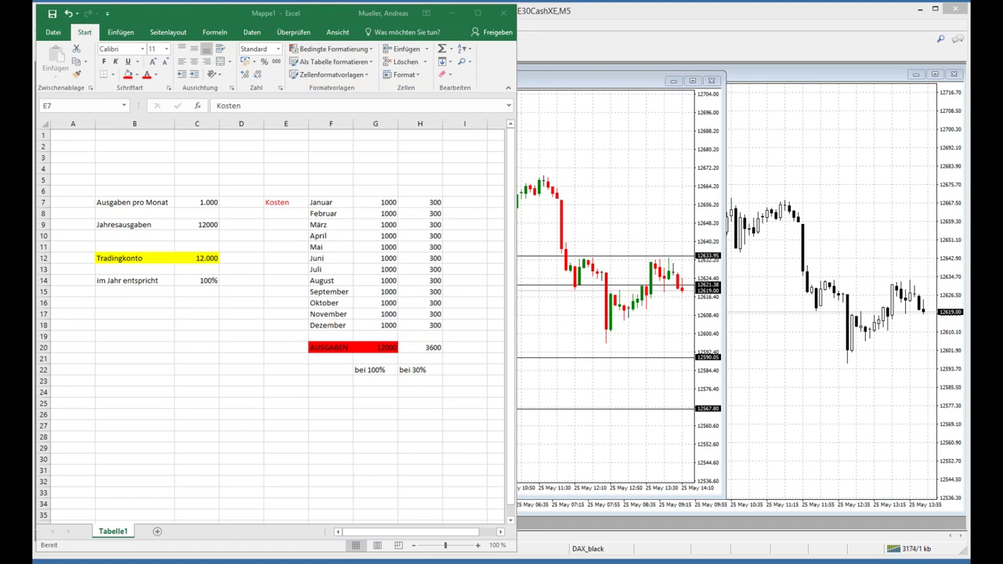
key(alt+Tab)
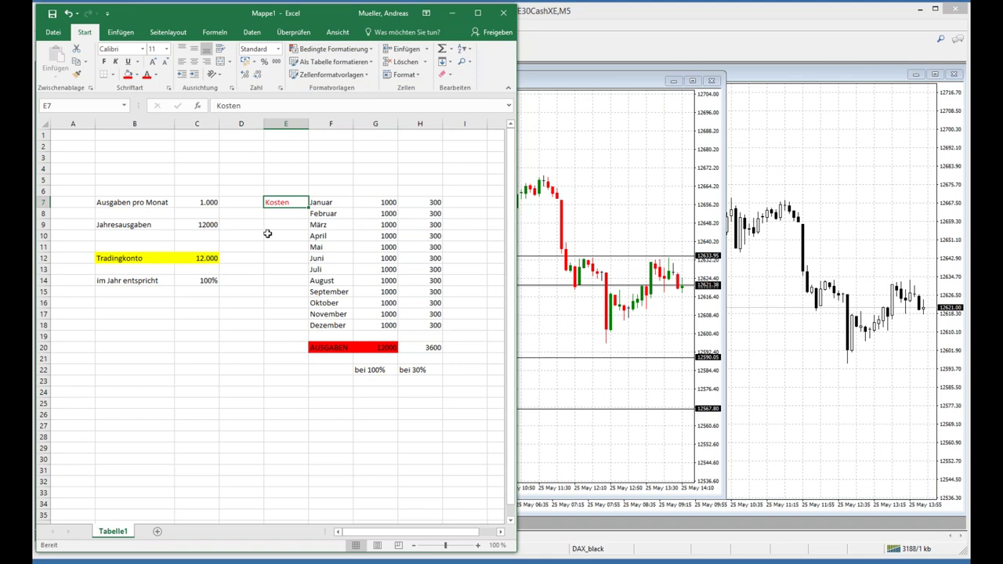
key(alt+Tab)
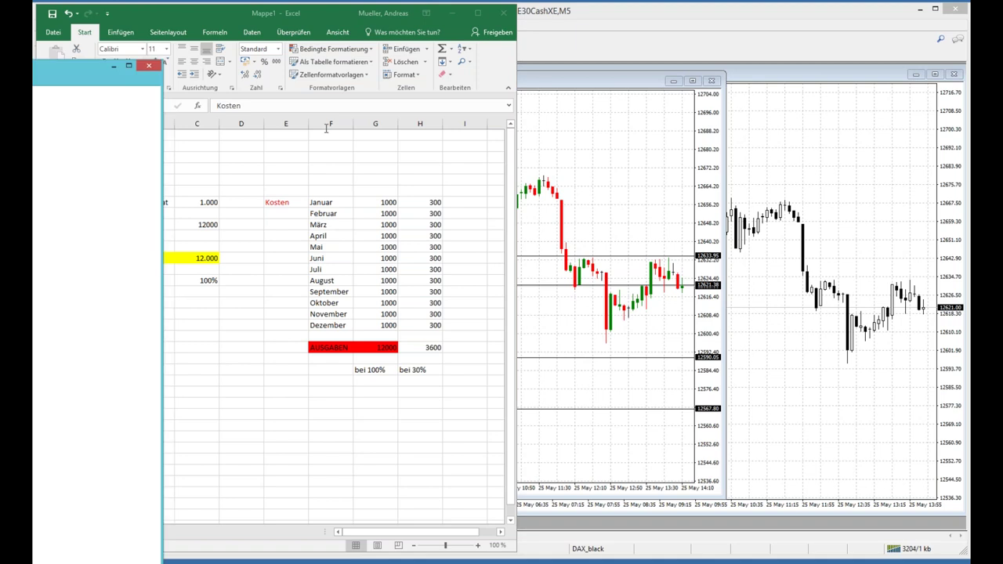
key(alt+Tab)
drag(395, 103, 409, 33)
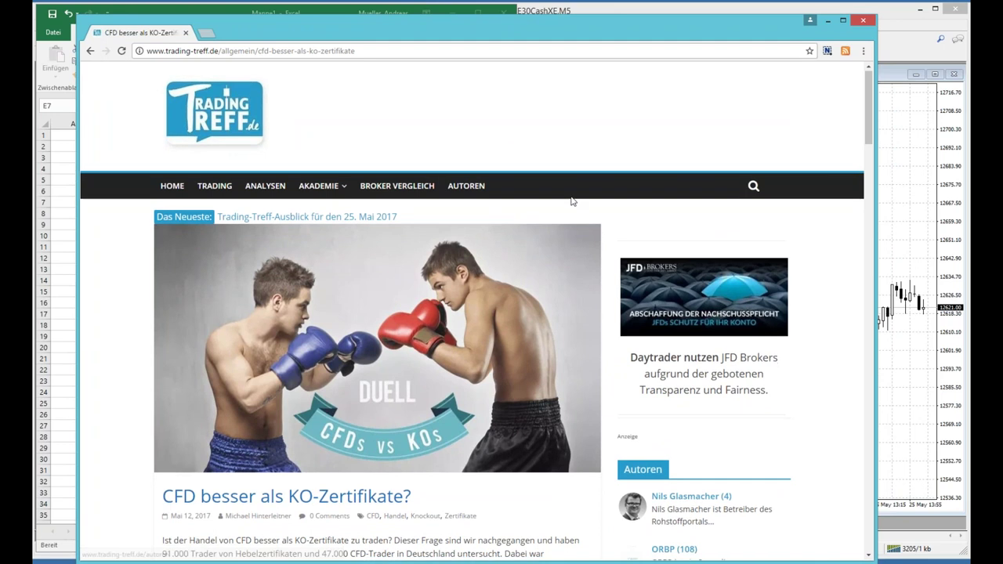
- Read through the article "CFD besser als KO-Zertifikate?" from its introduction to the closing section and the share options
scroll(572, 202, down, 2)
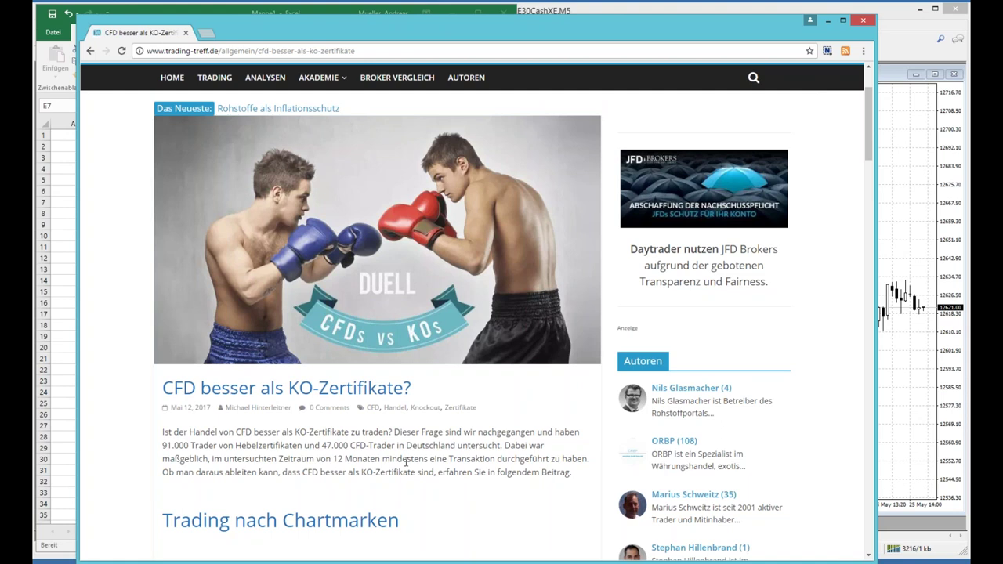
scroll(407, 444, down, 2)
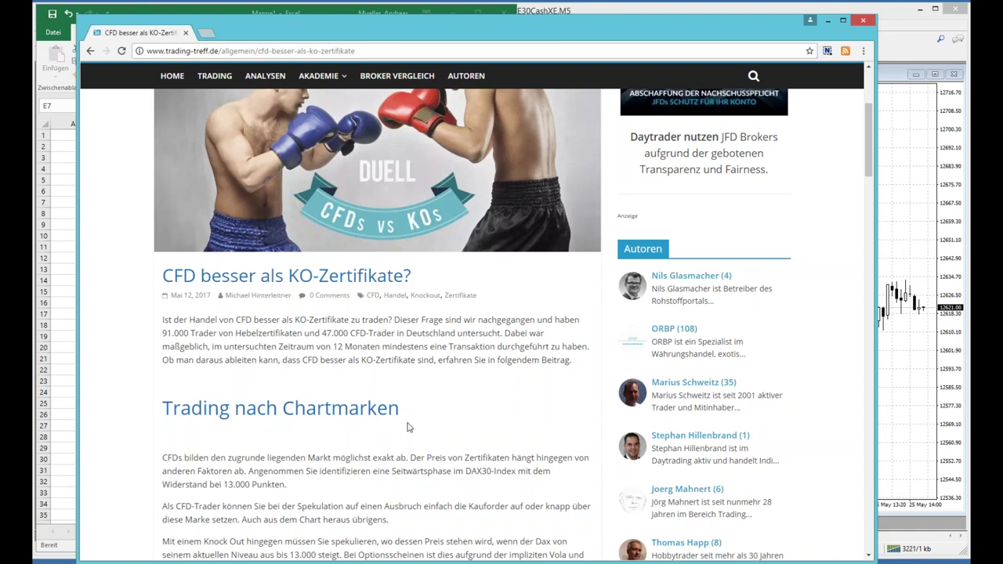
scroll(407, 429, down, 5)
scroll(407, 416, down, 2)
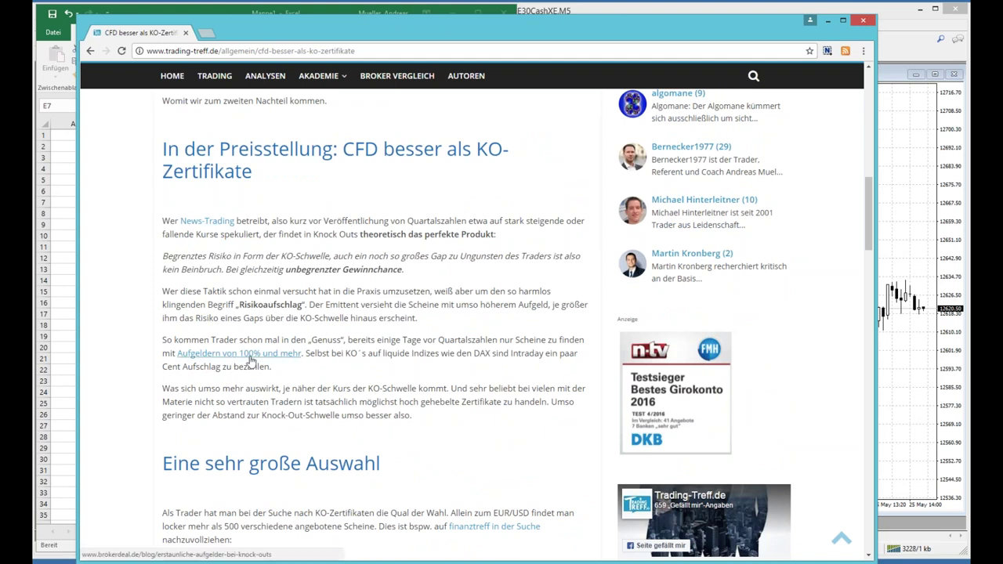
scroll(376, 365, down, 5)
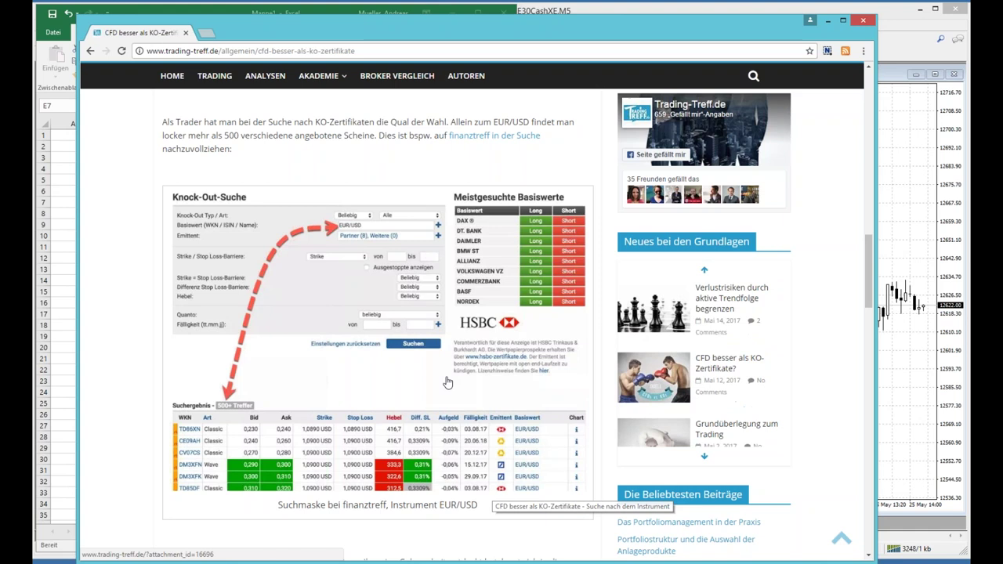
scroll(447, 382, down, 1)
scroll(448, 382, down, 4)
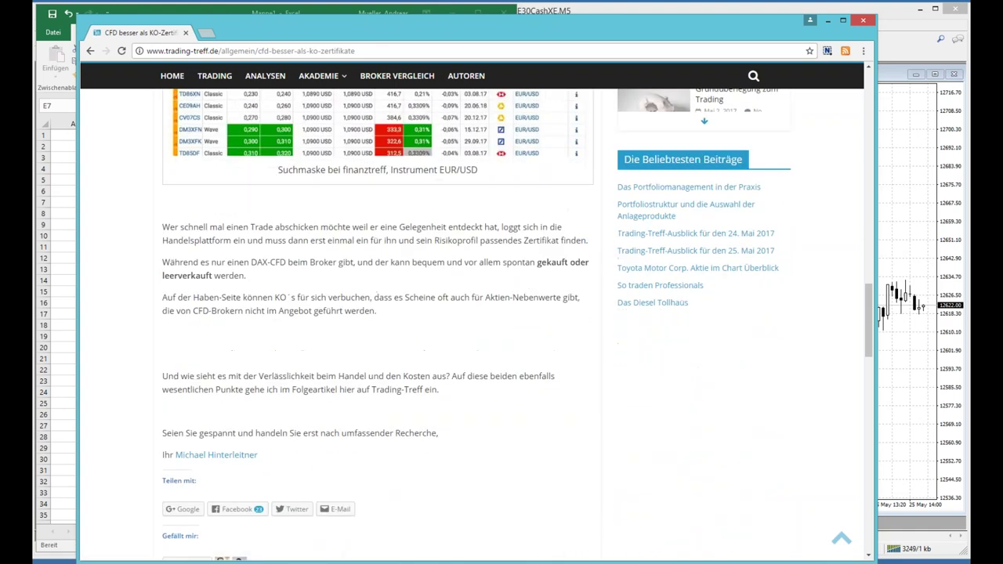